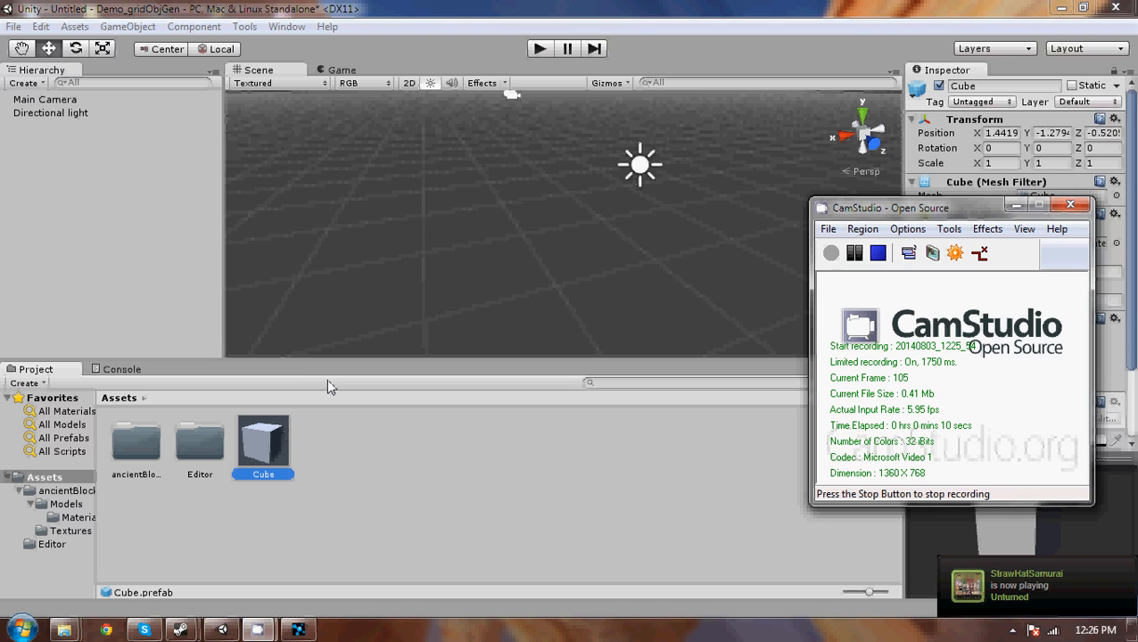
Step: Place the Cube prefab in the scene and add two vertex-snapped duplicates, one beside it and one stacked on top of that
left_click_drag(268, 440, 522, 241)
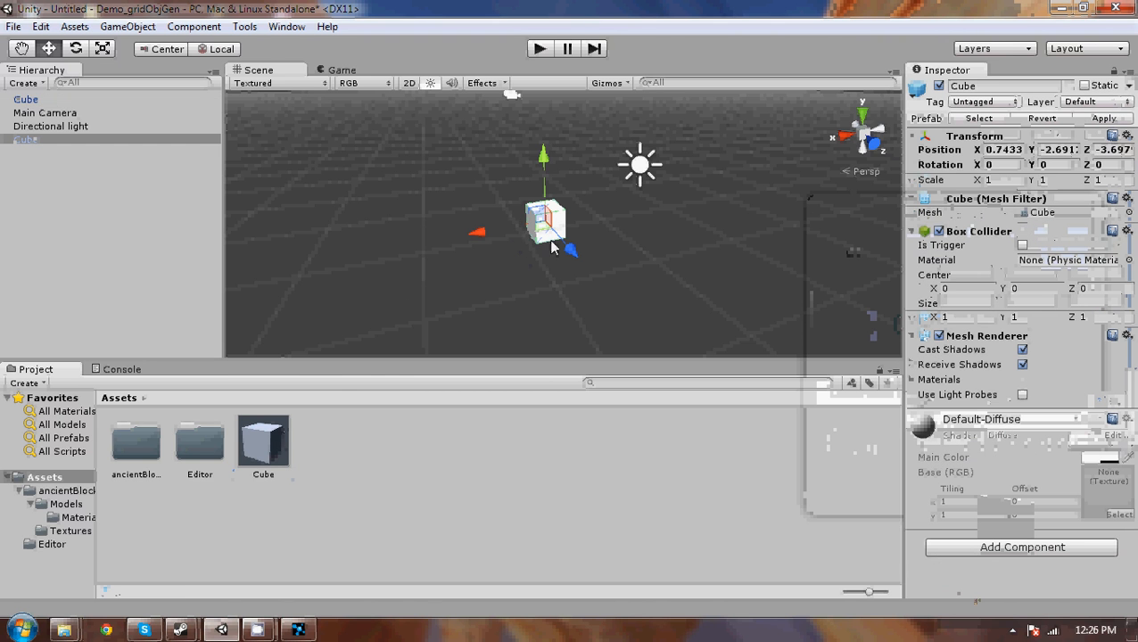
key("alt")
key("v")
left_click_drag(532, 228, 571, 239)
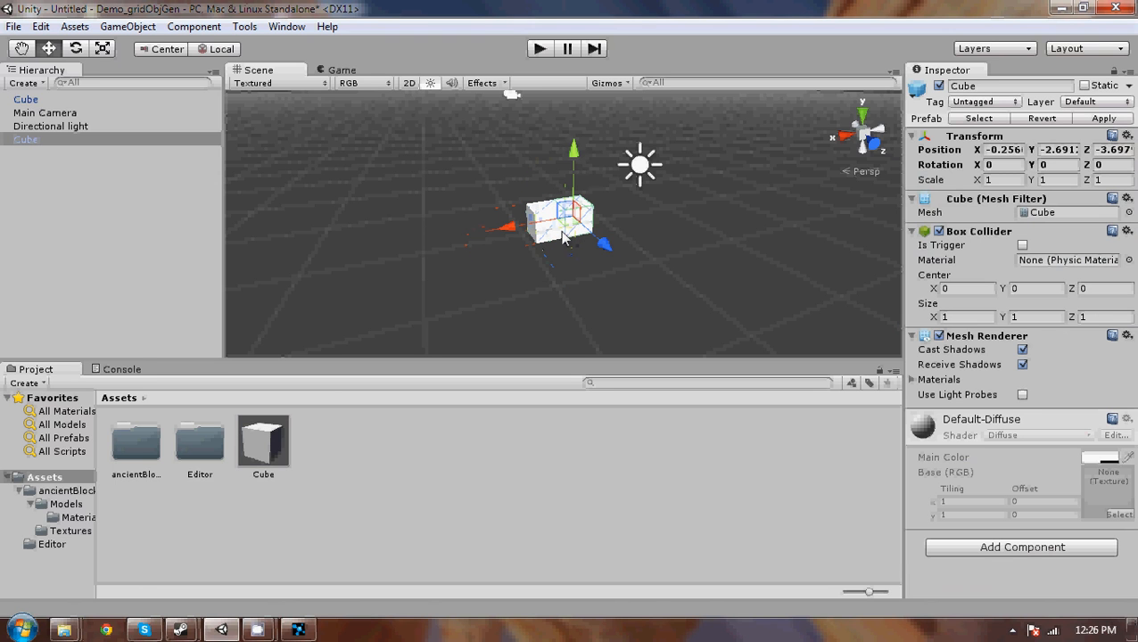
key("ctrl+d")
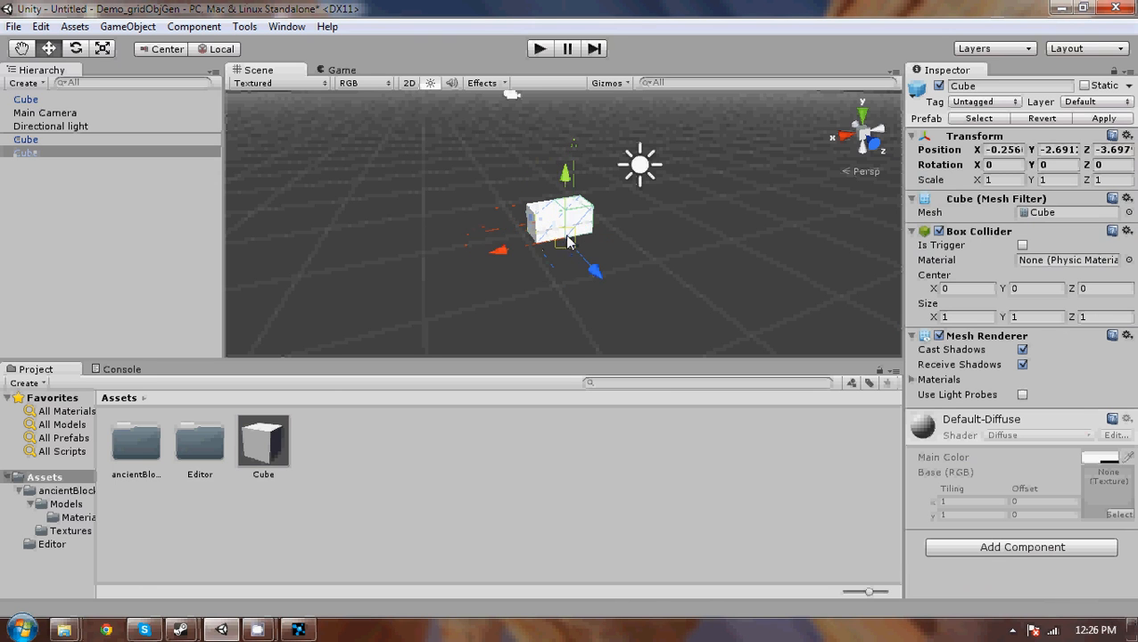
left_click_drag(556, 236, 562, 214)
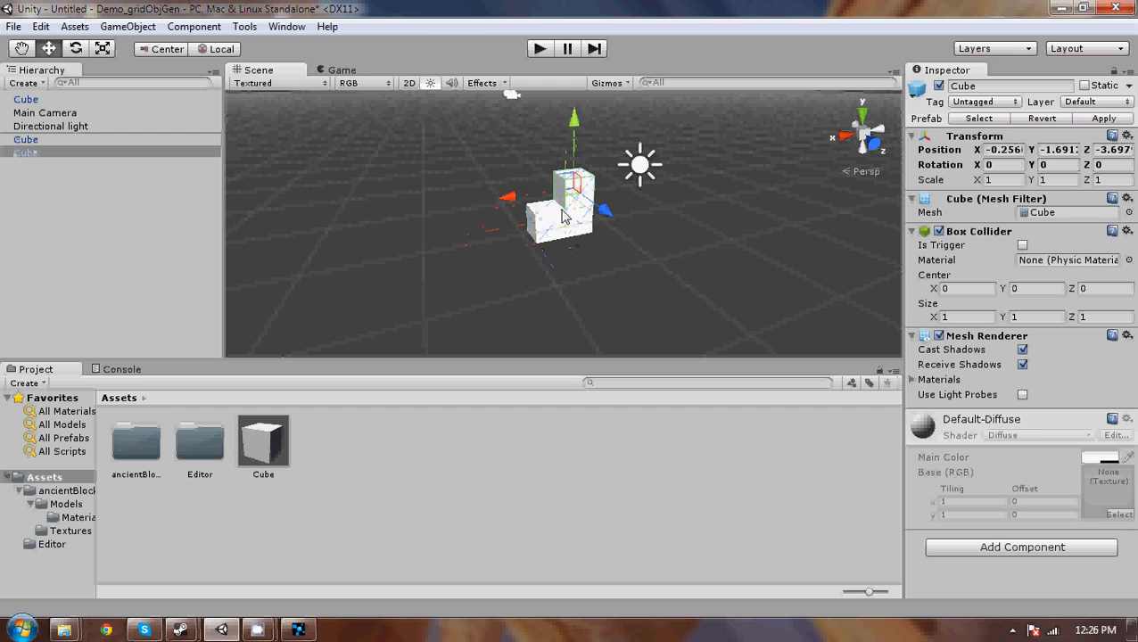
Step: Delete all three Cube objects from the scene
left_click(43, 139, "ctrl")
left_click(27, 99, "ctrl")
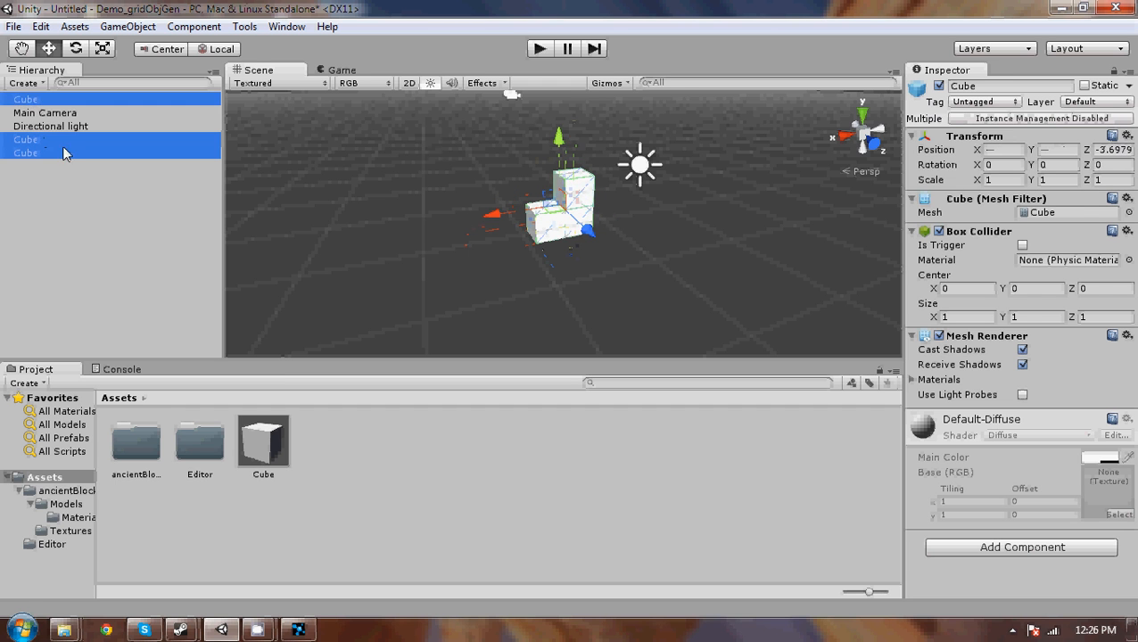
key("Delete")
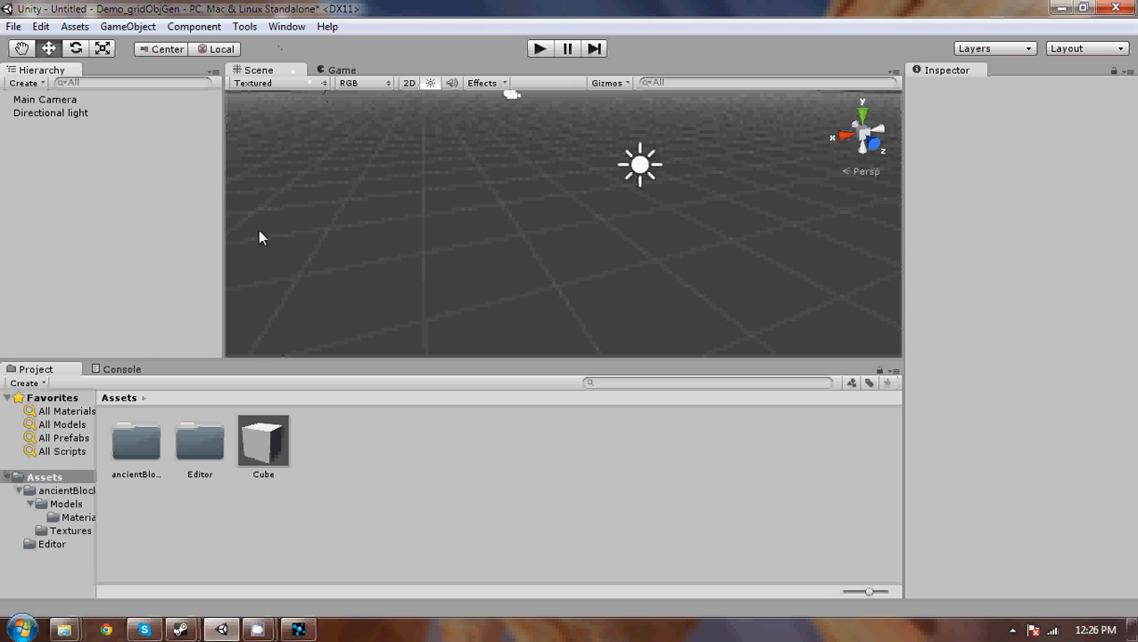
Step: Open the Grid Object Generator and shrink its window so it floats over the editor with the scene partly visible
left_click(242, 28)
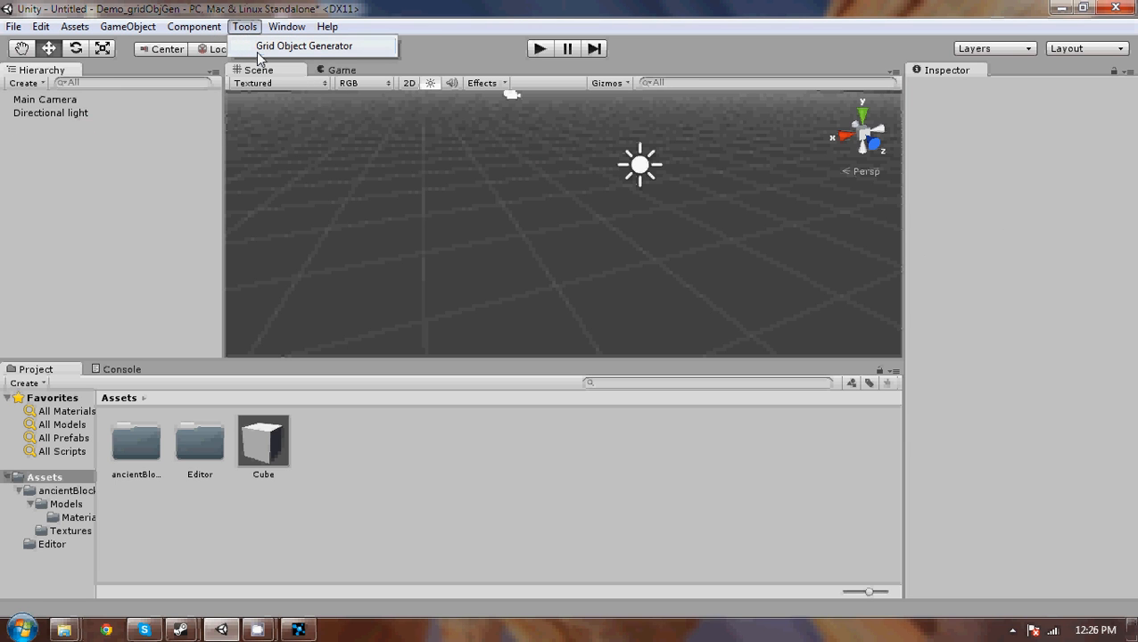
left_click(259, 51)
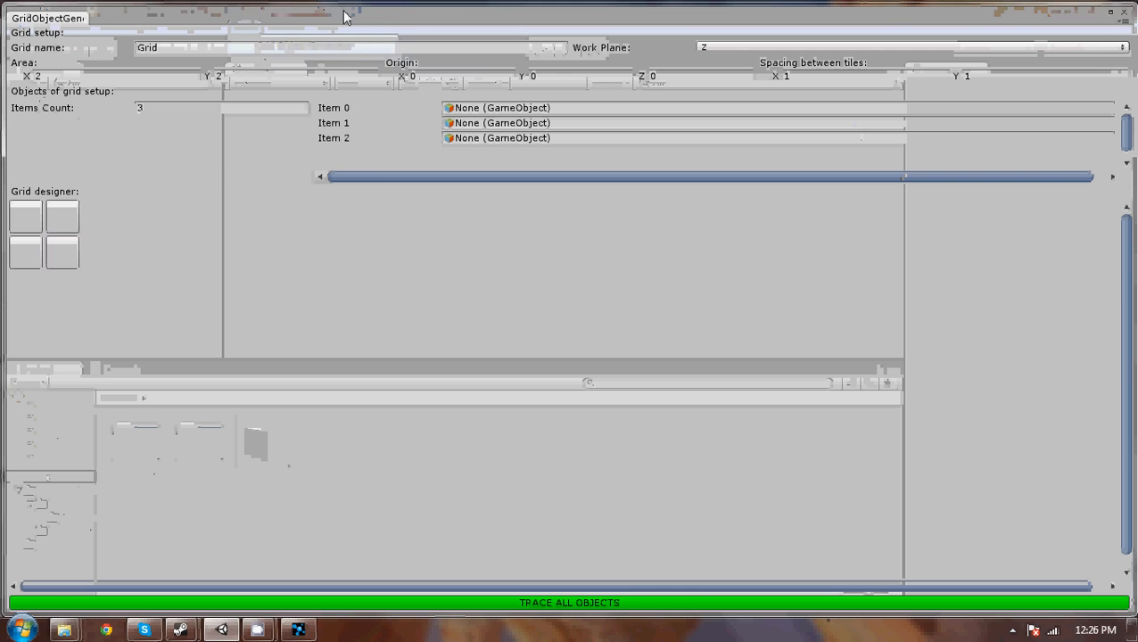
left_click_drag(346, 18, 361, 37)
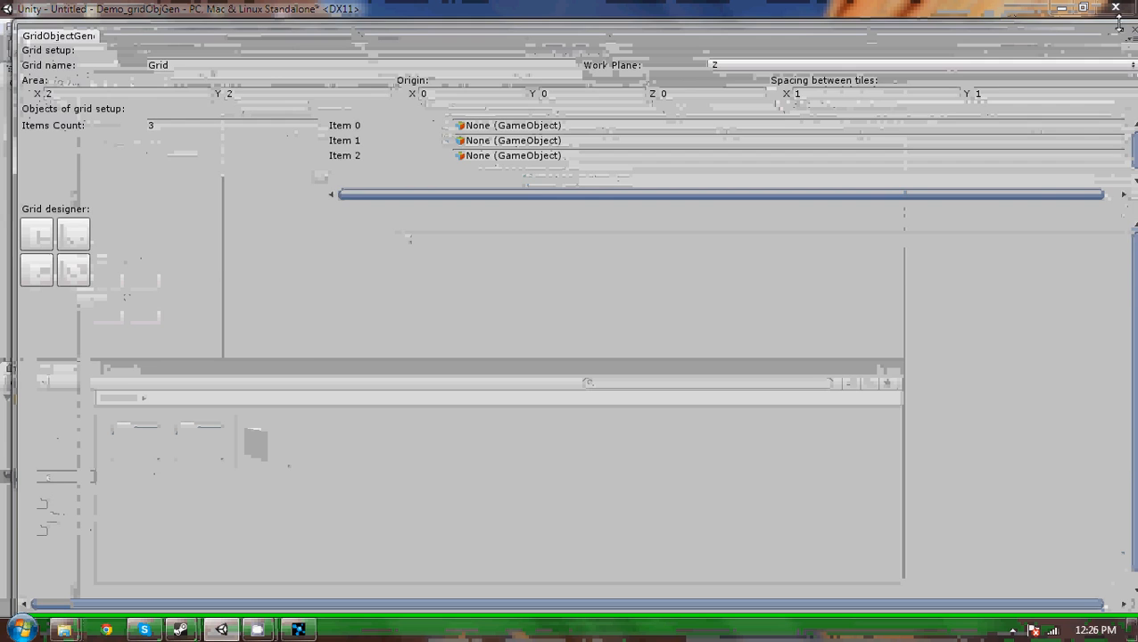
left_click_drag(1115, 24, 1114, 34)
left_click_drag(1104, 171, 1084, 264)
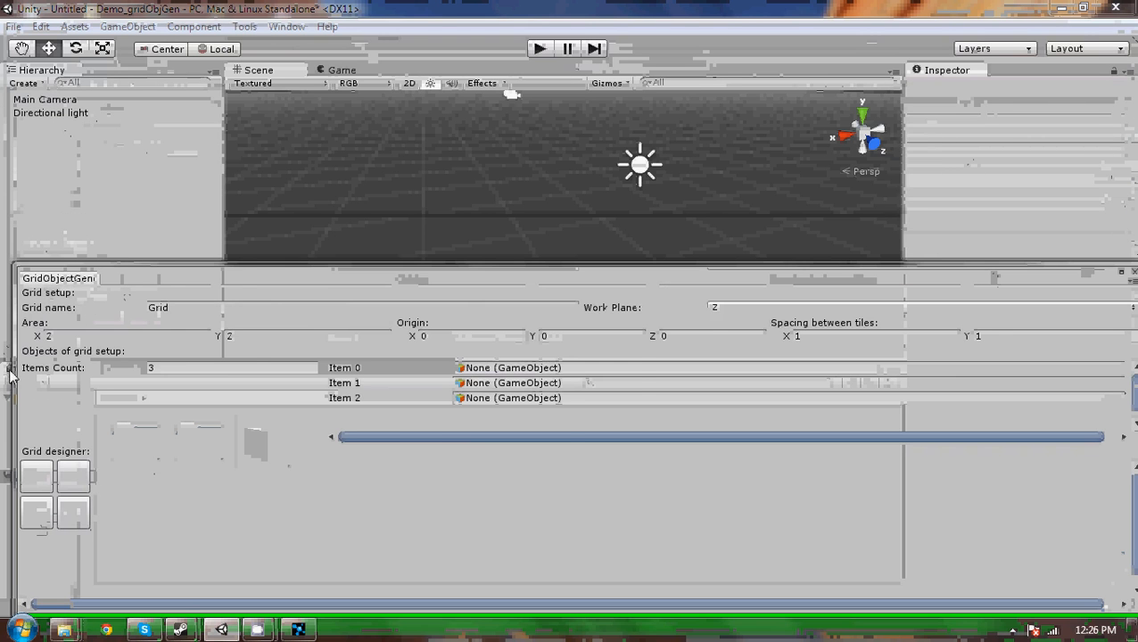
left_click_drag(12, 377, 574, 392)
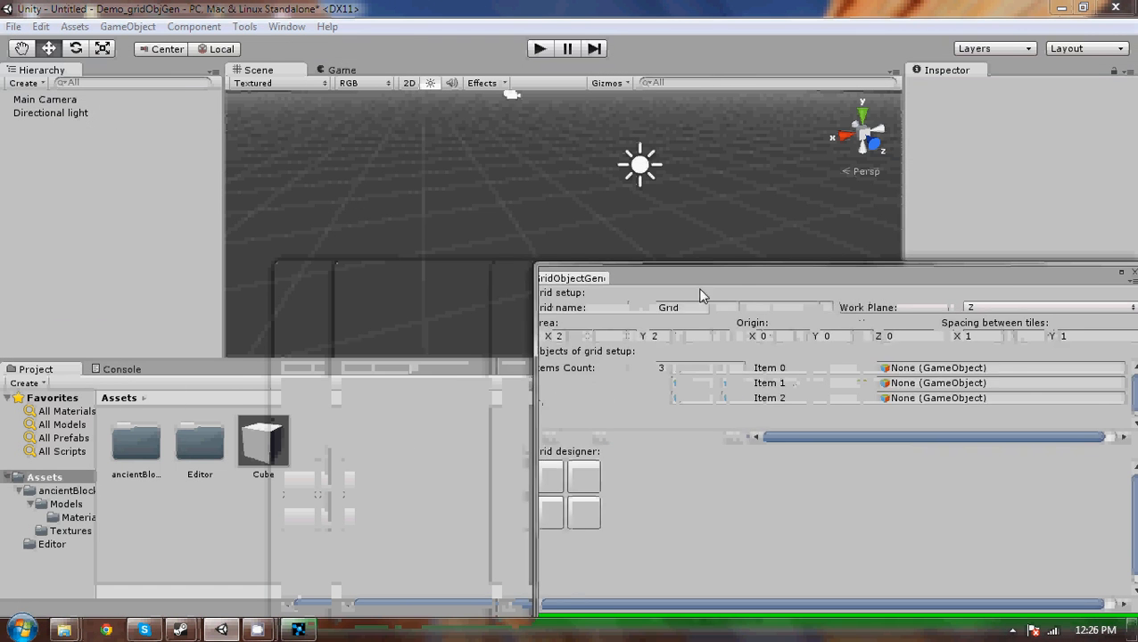
left_click_drag(800, 284, 644, 190)
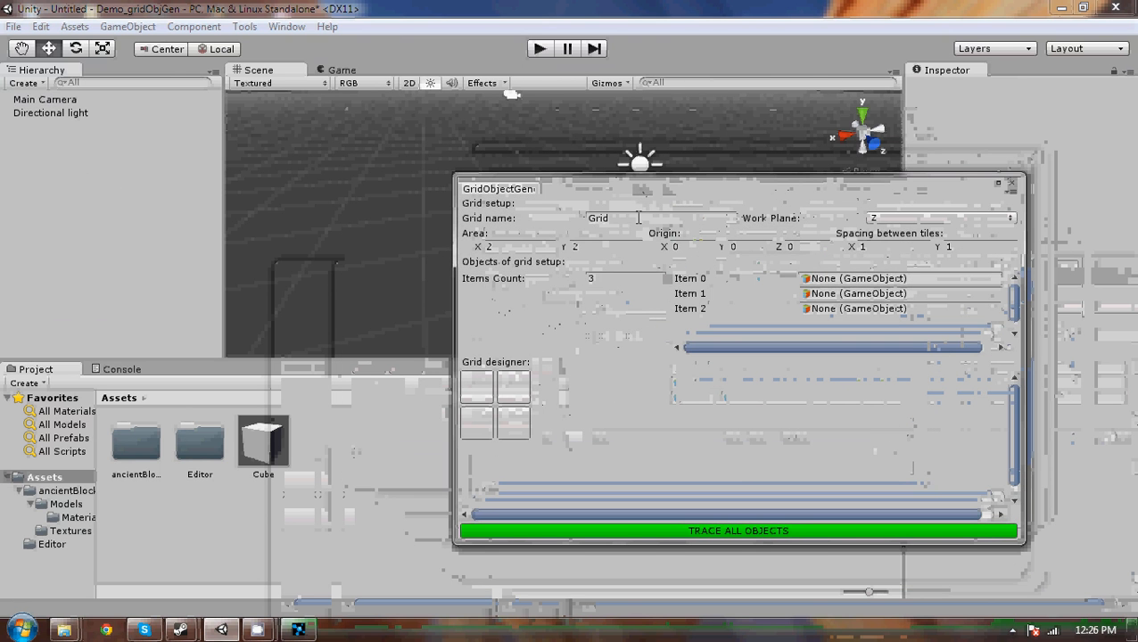
Step: Name the grid "Wow My Grid" and choose Z as its work plane
left_click(633, 217)
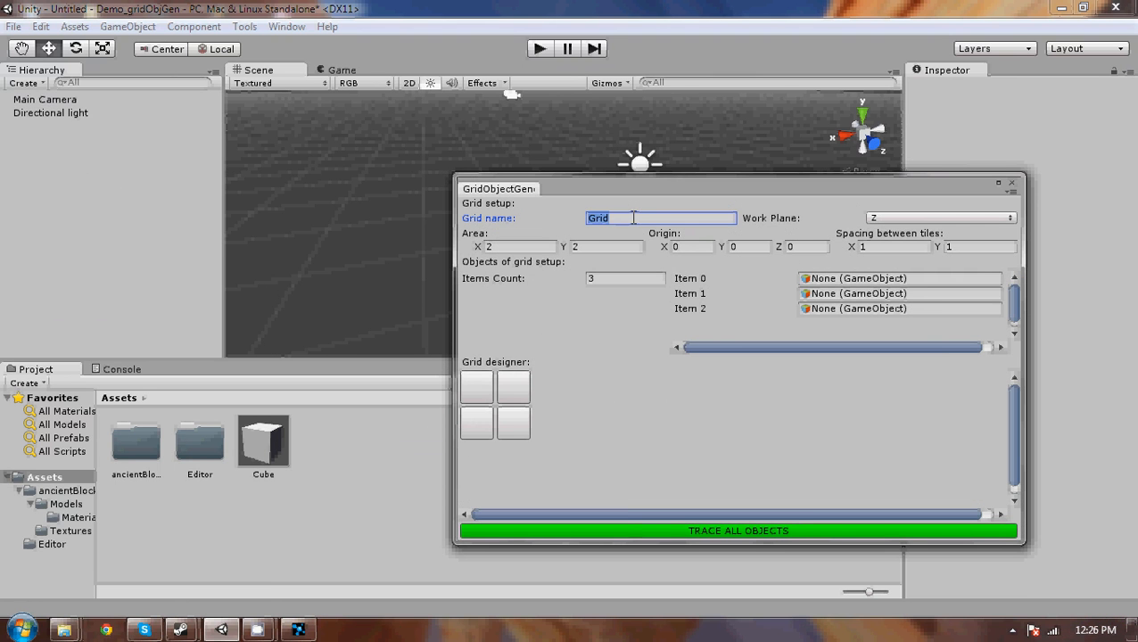
type("WowMy Grid")
left_click(613, 218)
left_click(875, 222)
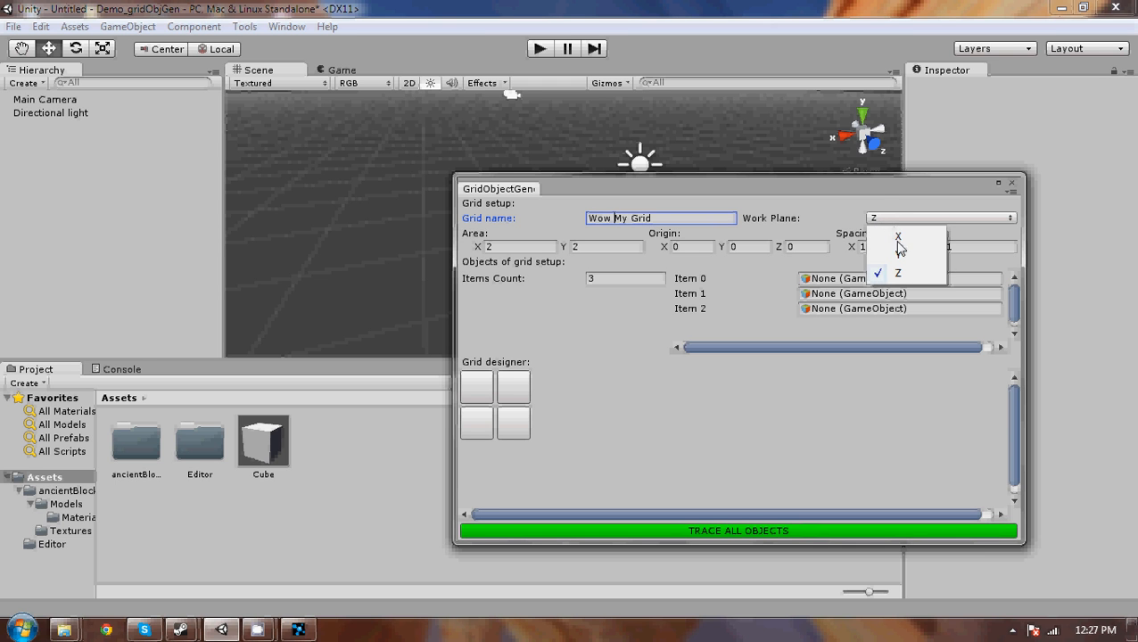
left_click(883, 273)
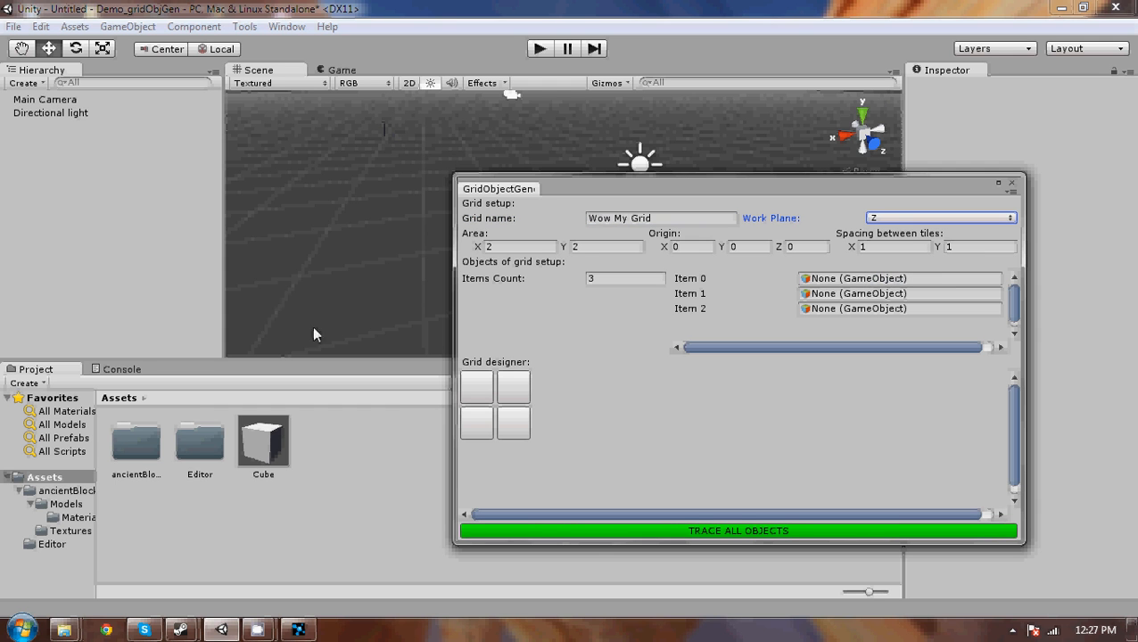
Step: Set the grid area to X 5.67 and Y 4.88
left_click_drag(367, 212, 1111, 224, "alt")
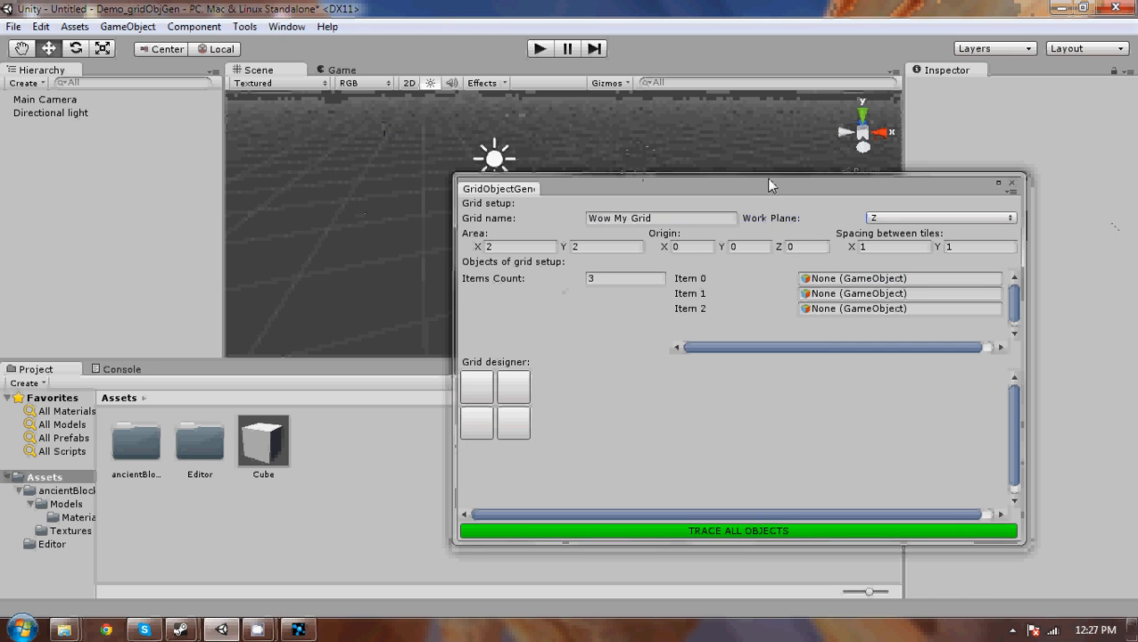
left_click_drag(756, 179, 385, 223)
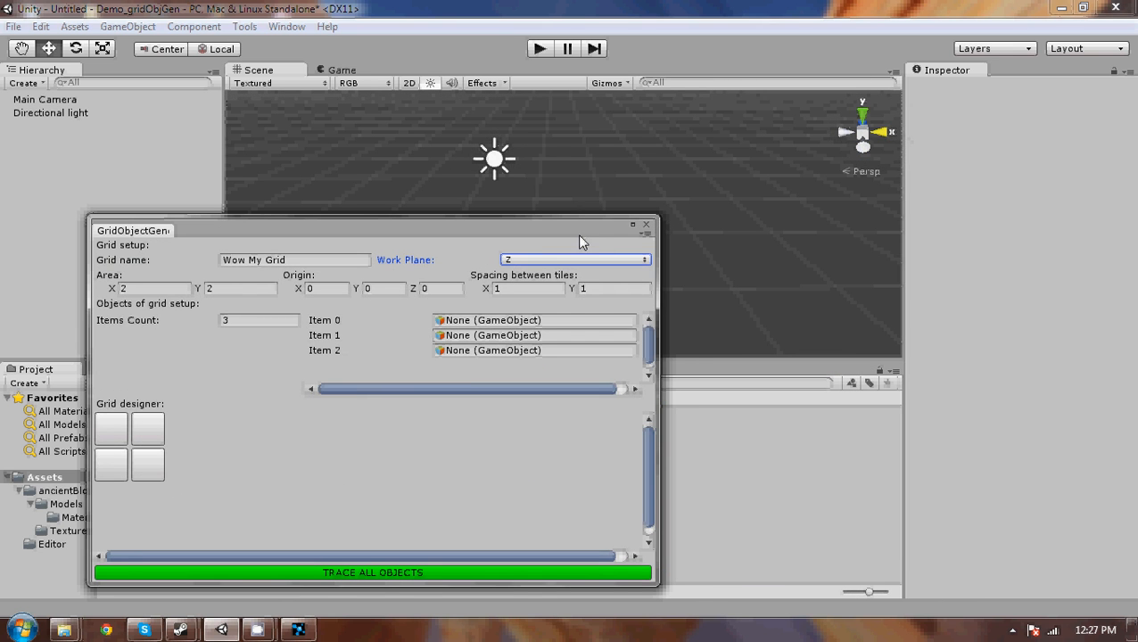
left_click_drag(579, 241, 630, 266)
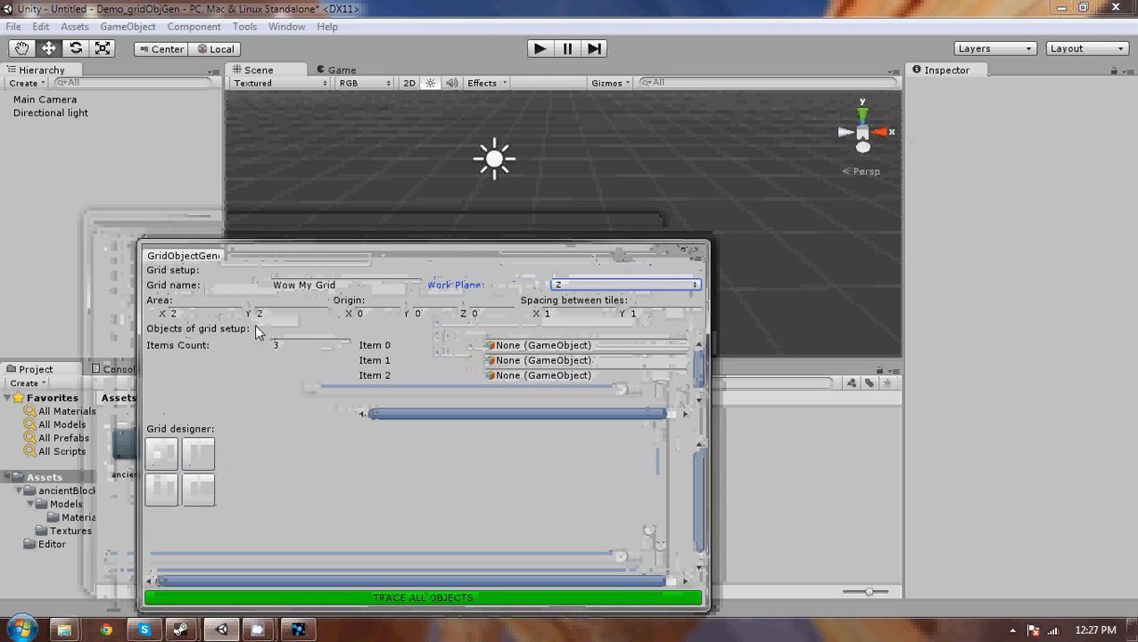
left_click(204, 318)
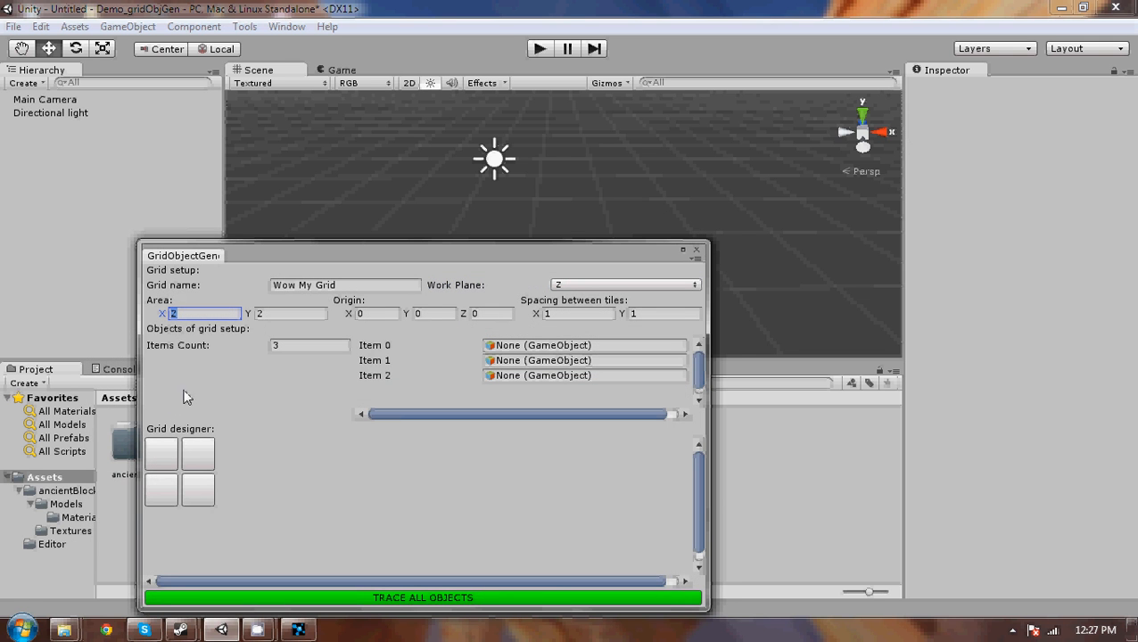
left_click_drag(162, 318, 275, 317)
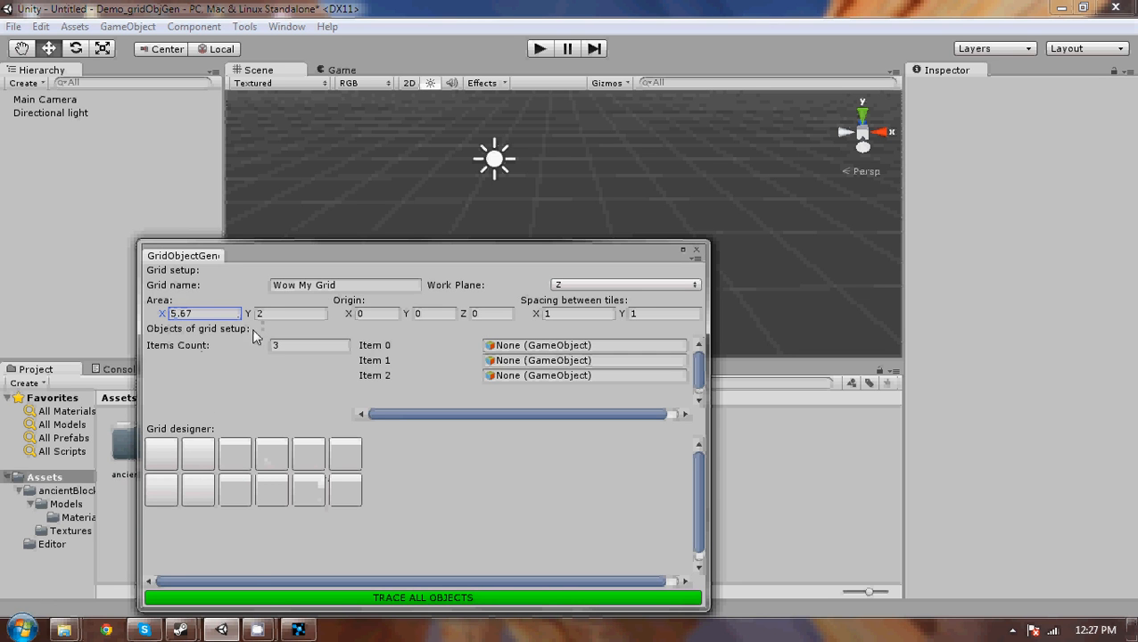
left_click_drag(250, 312, 314, 321)
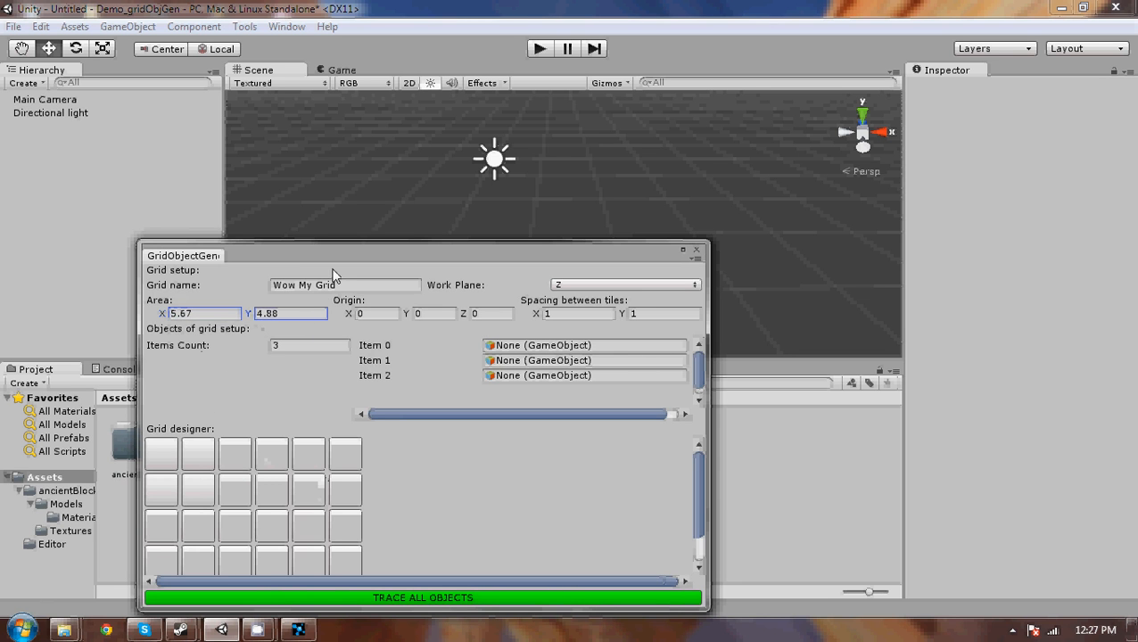
Step: Move and enlarge the generator window so the grid designer fits all the tiles
left_click_drag(324, 239, 336, 118)
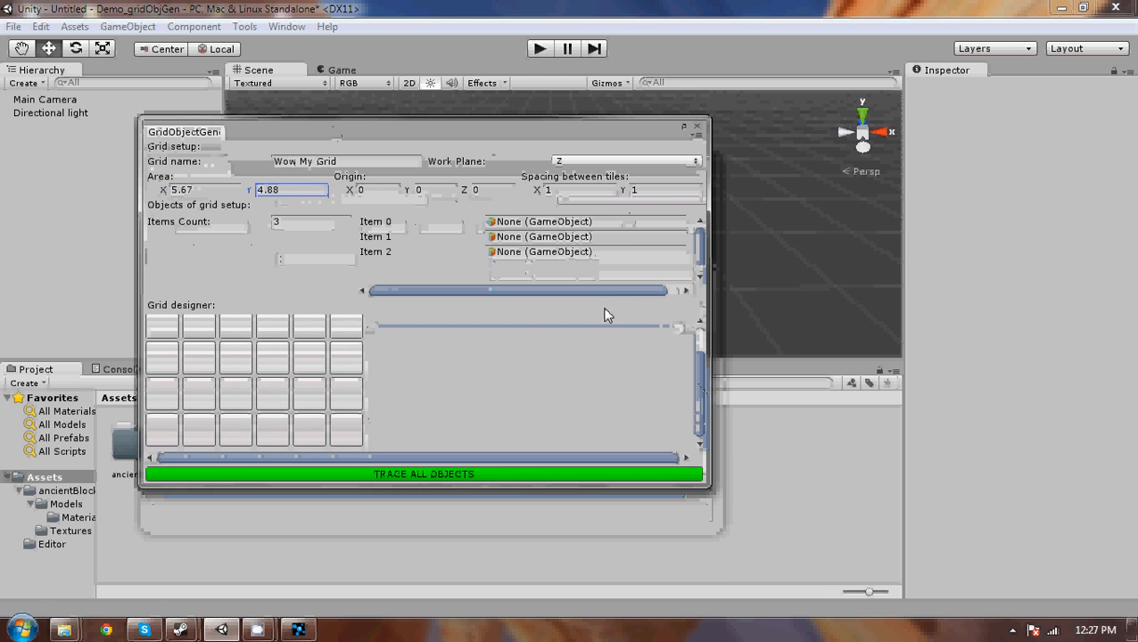
left_click_drag(702, 483, 872, 598)
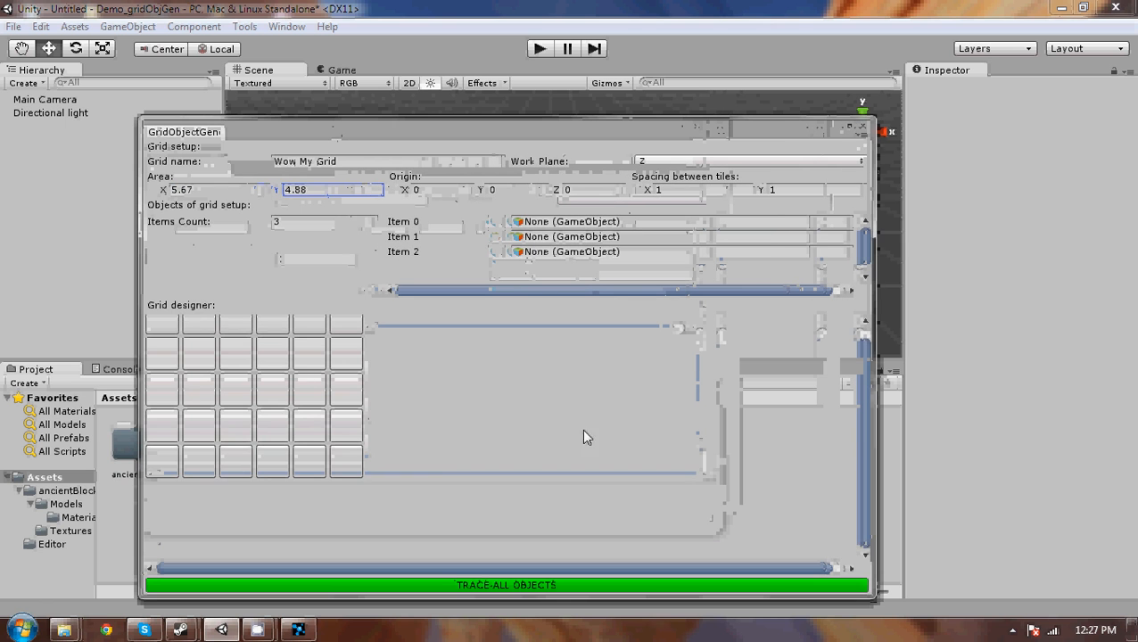
left_click_drag(862, 436, 865, 388)
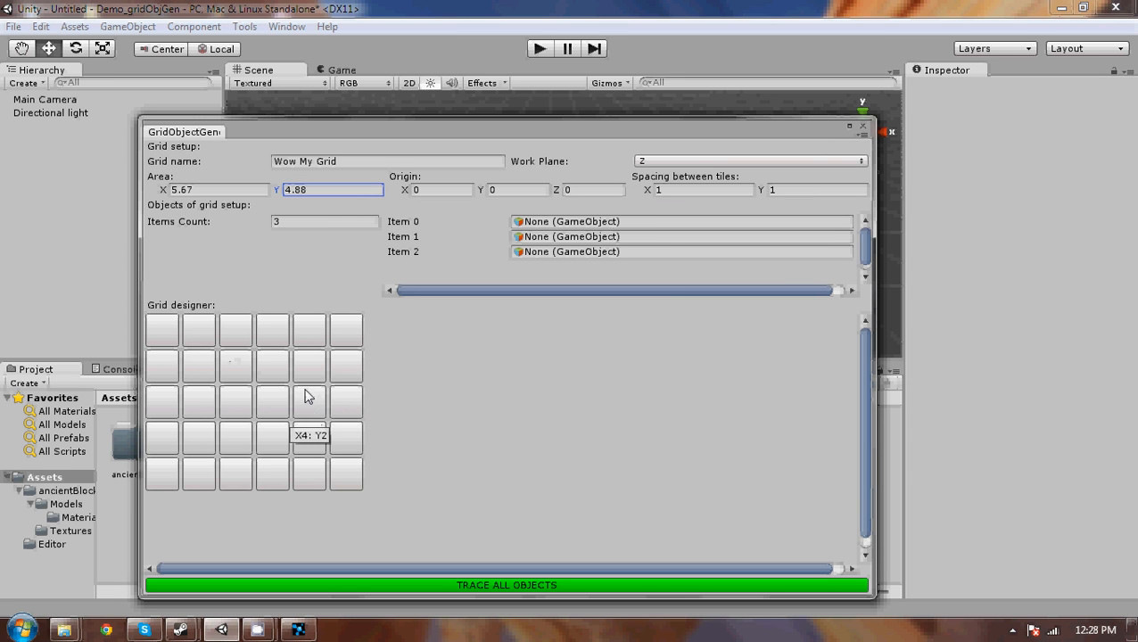
left_click(671, 190)
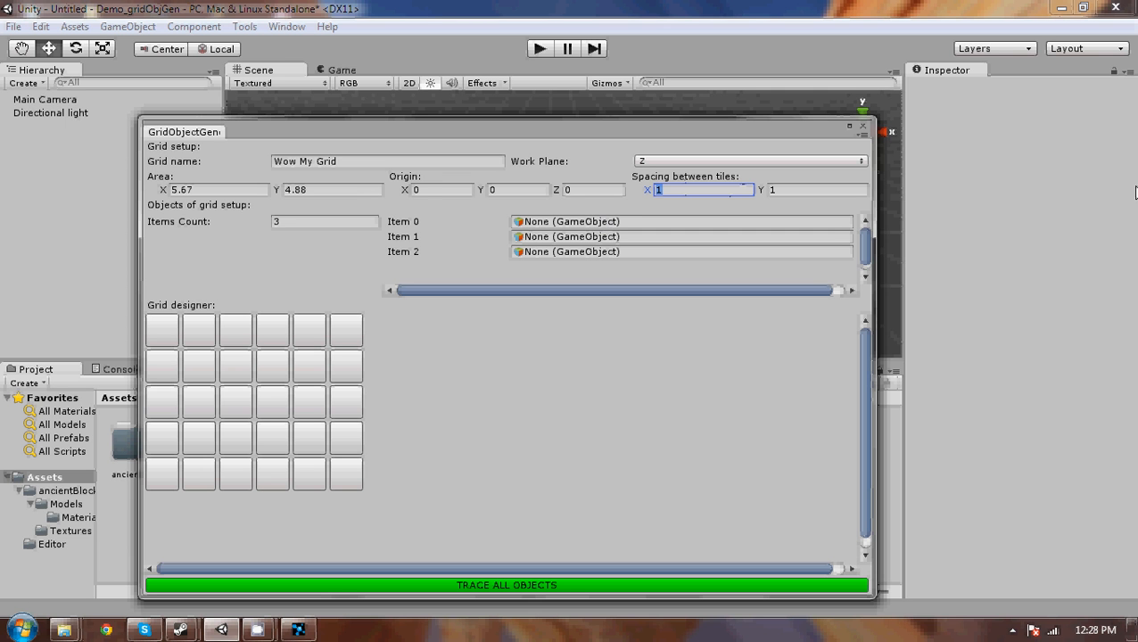
left_click(432, 189)
left_click_drag(510, 130, 505, 259)
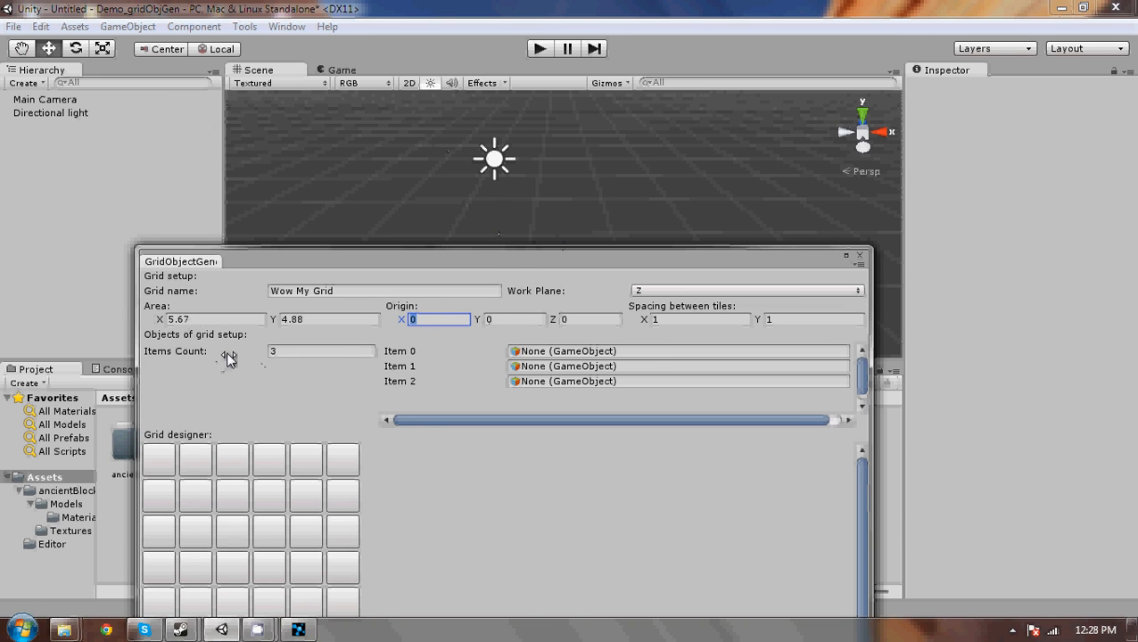
Step: Set the items count to 1 and assign the Cube prefab to Item 0
mouse_move(225, 351)
left_mouse_down()
mouse_move(215, 353)
mouse_move(245, 353)
left_mouse_up()
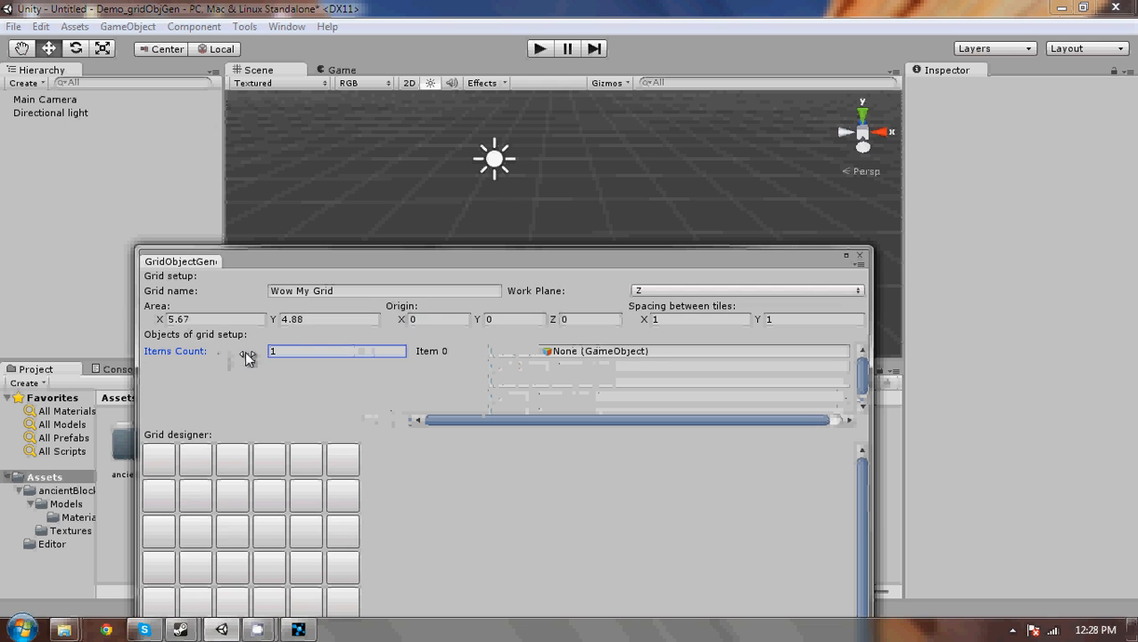
left_click(631, 353)
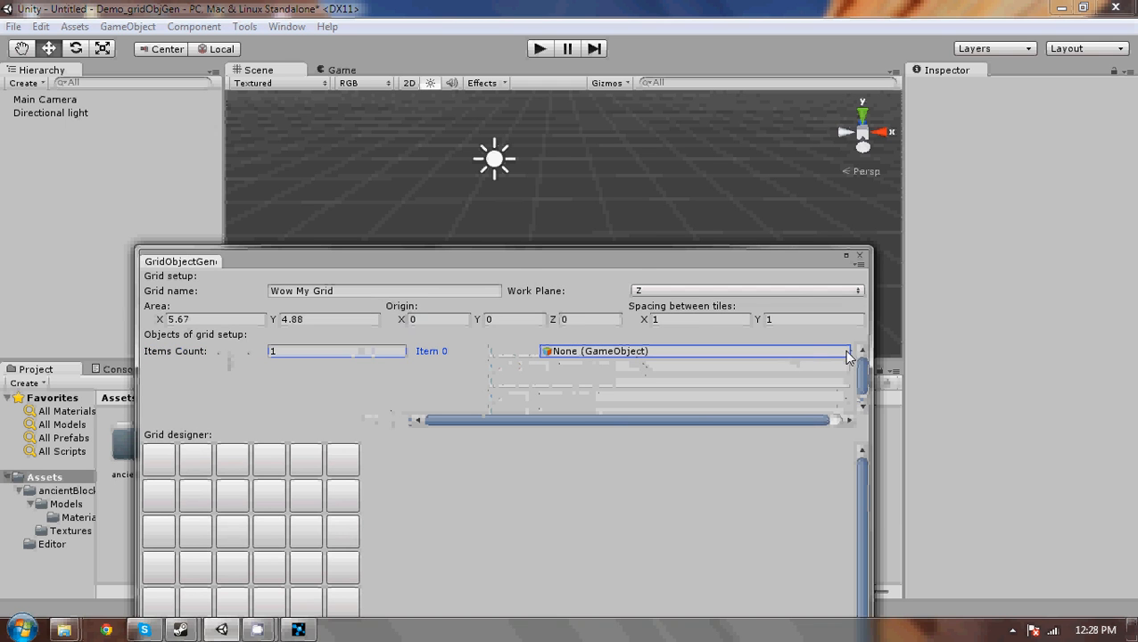
left_click(851, 352)
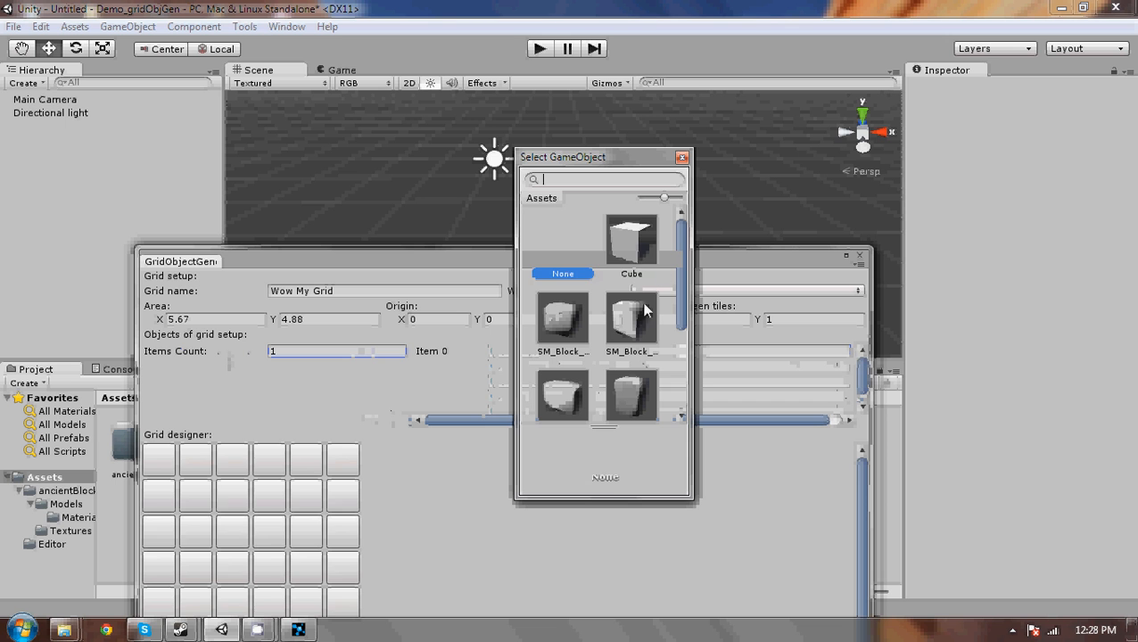
left_click(631, 257)
left_click(525, 386)
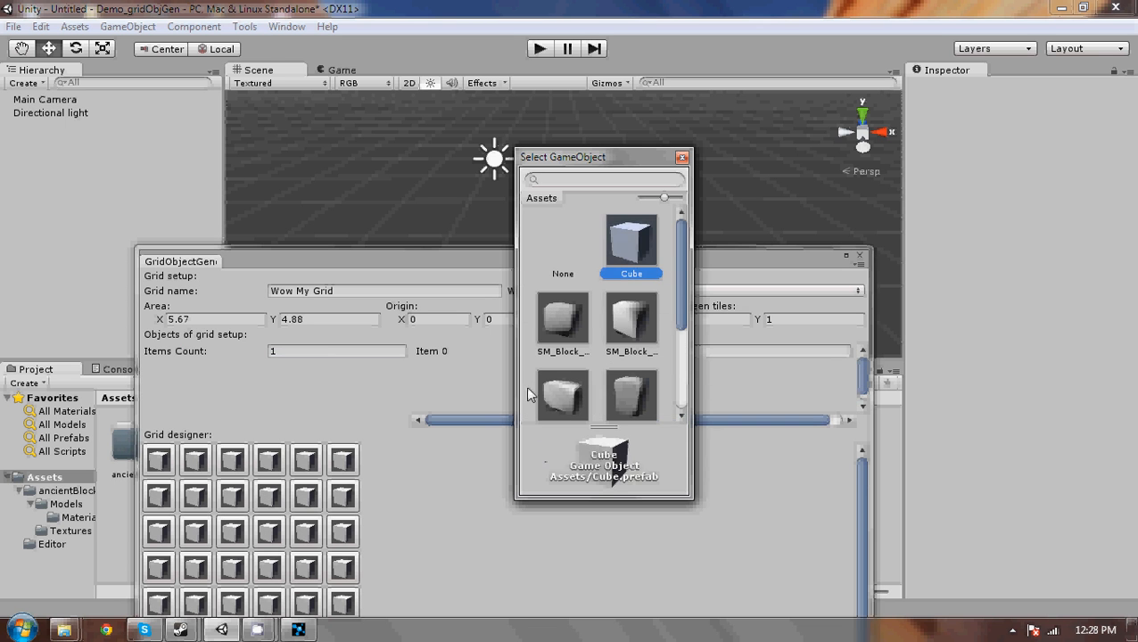
left_click(438, 351)
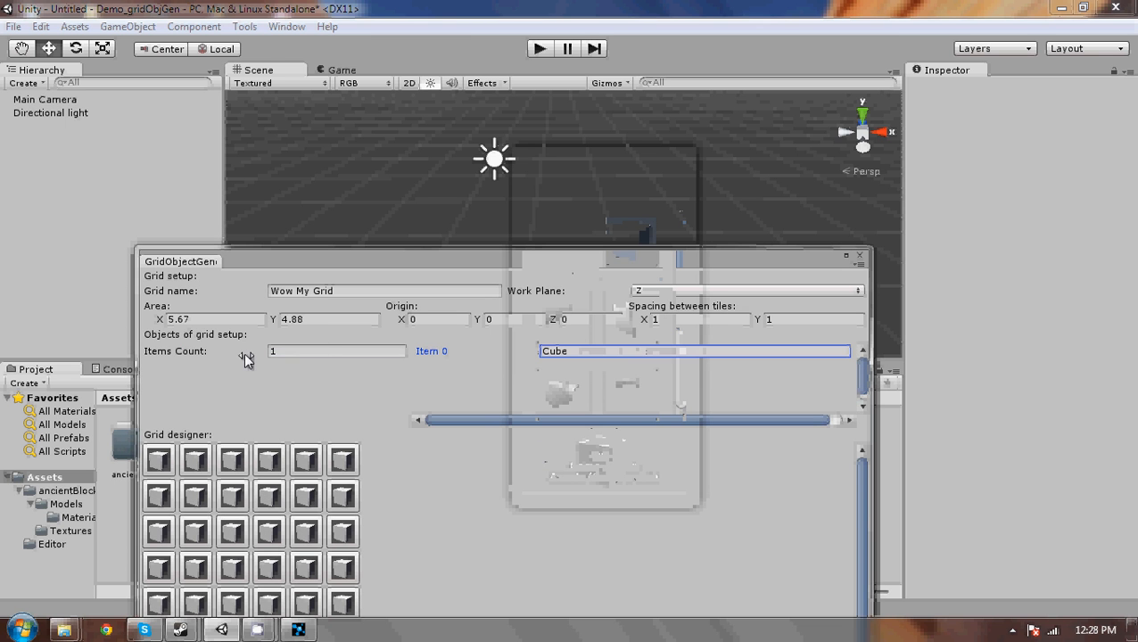
Step: Set the items count to 4 and clear the object assigned to Item 0
left_click_drag(243, 353, 251, 353)
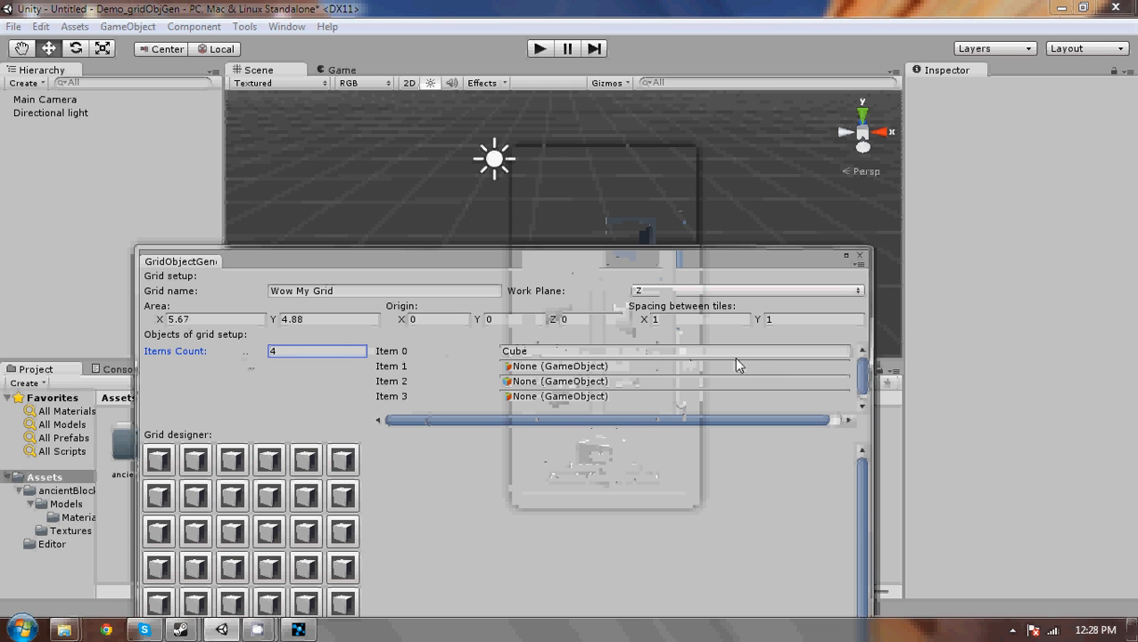
left_click(848, 350)
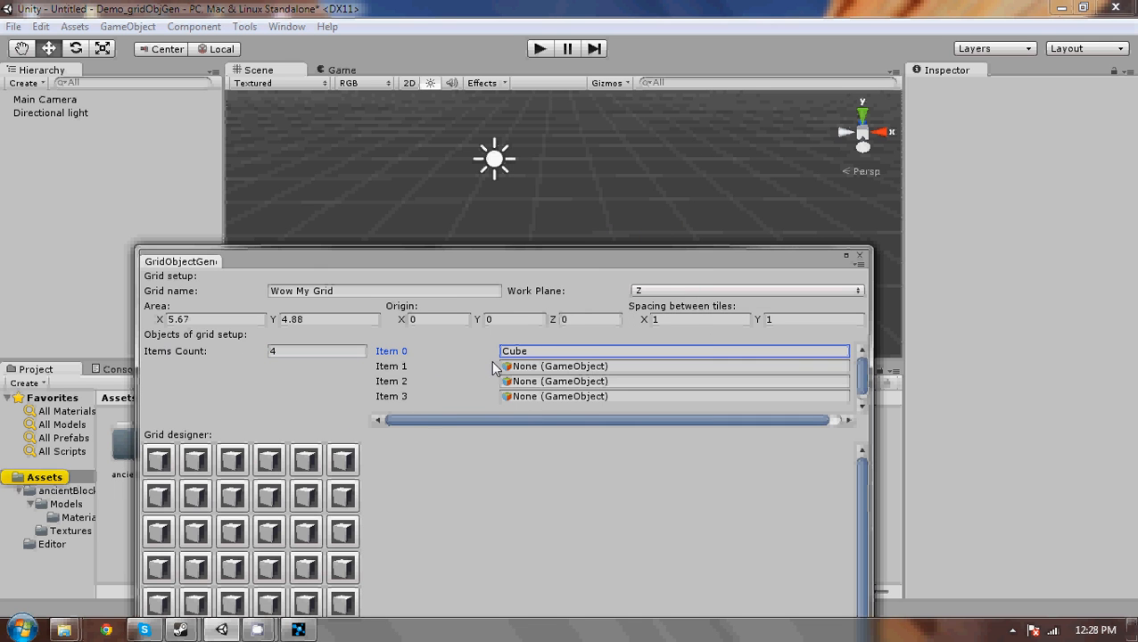
key("Delete")
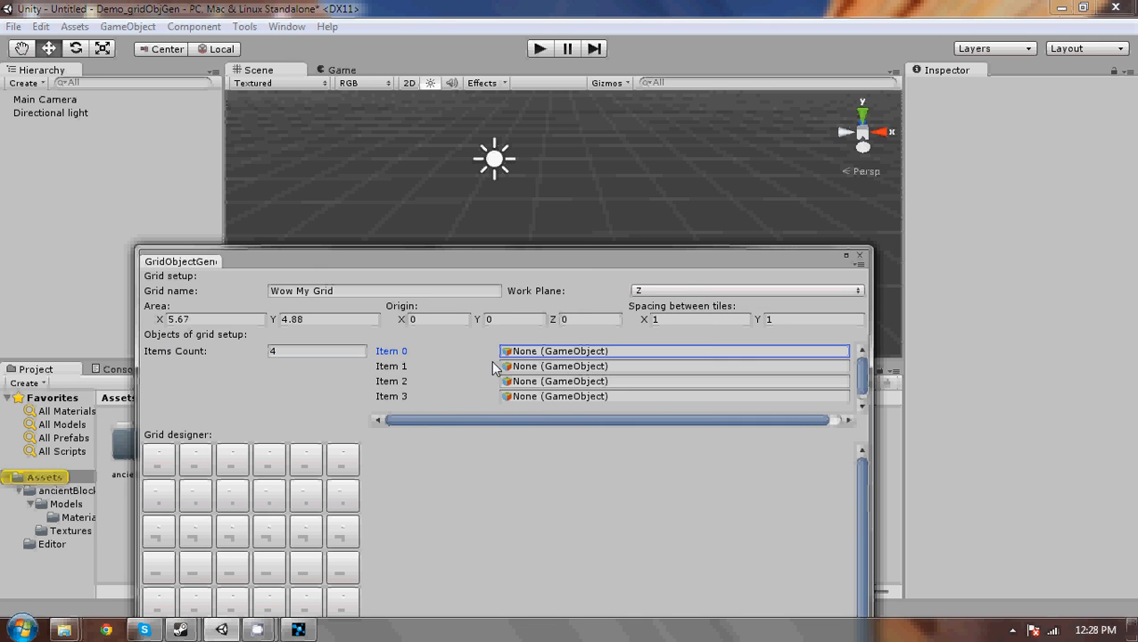
left_click(609, 366)
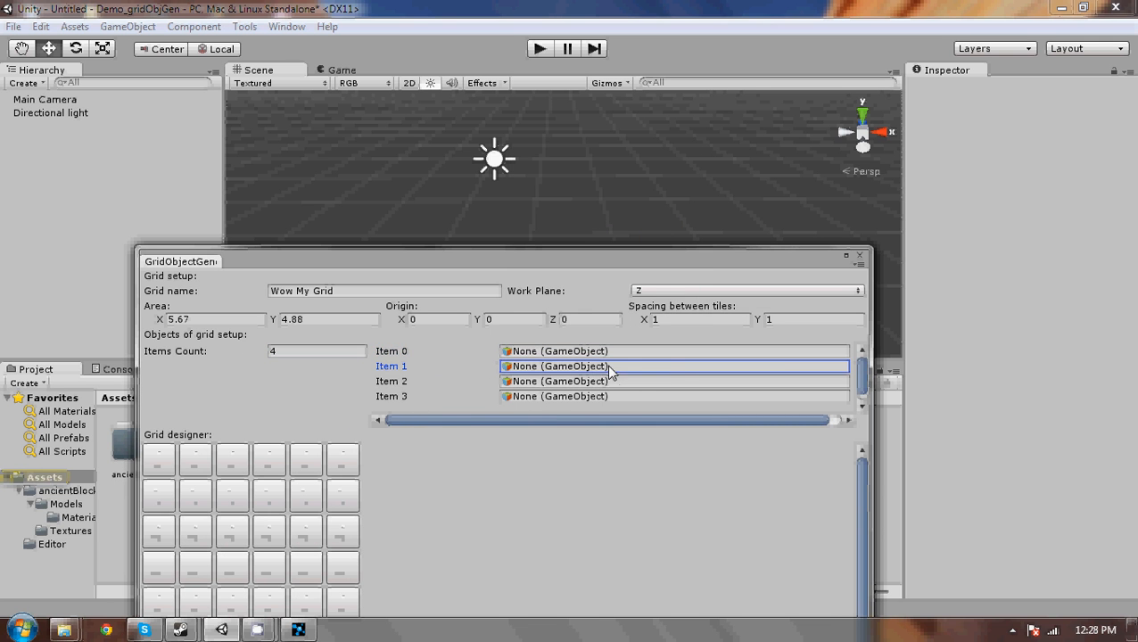
Step: Assign the Cube prefab to Item 1 and place cubes on all six tiles of the grid designer's first row
left_click(852, 367)
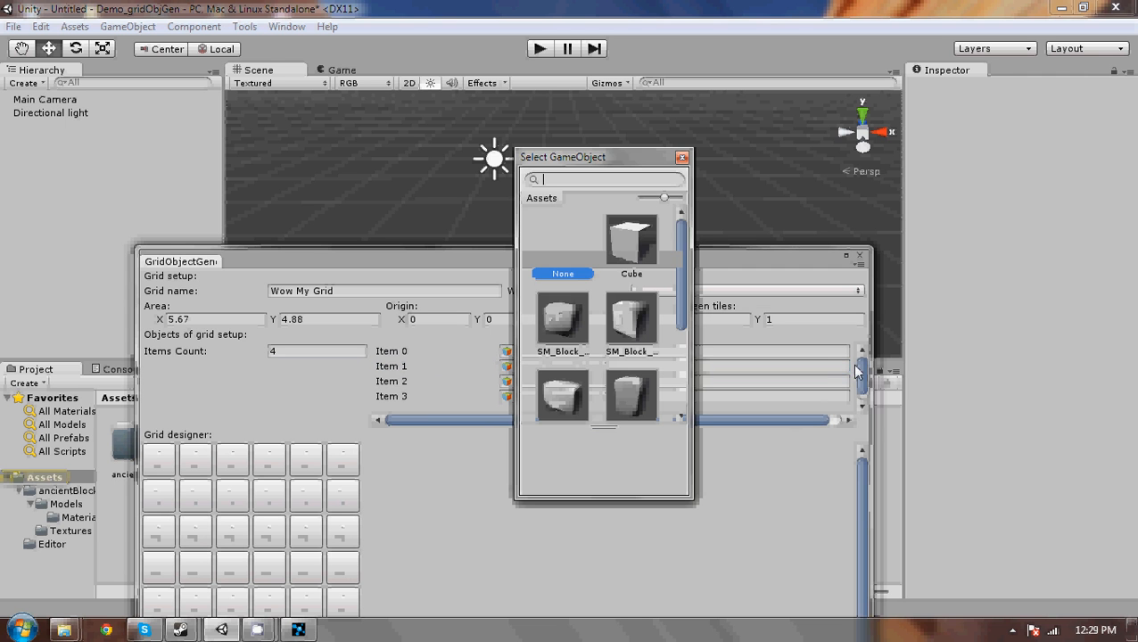
double_click(622, 246)
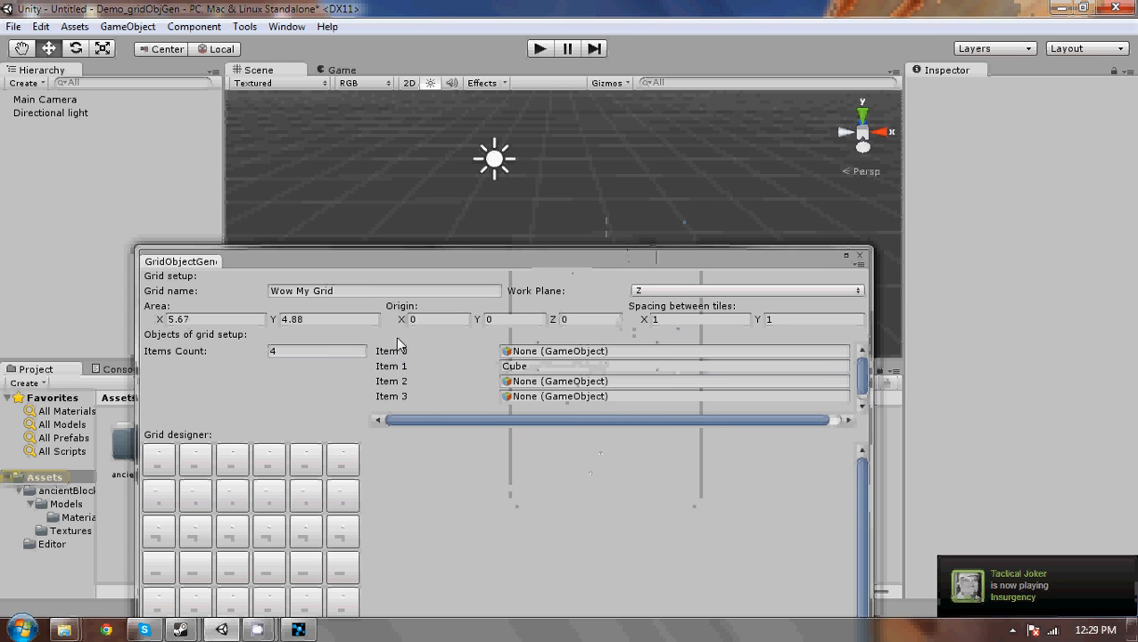
left_click(159, 459)
left_click(195, 459)
left_click(232, 459)
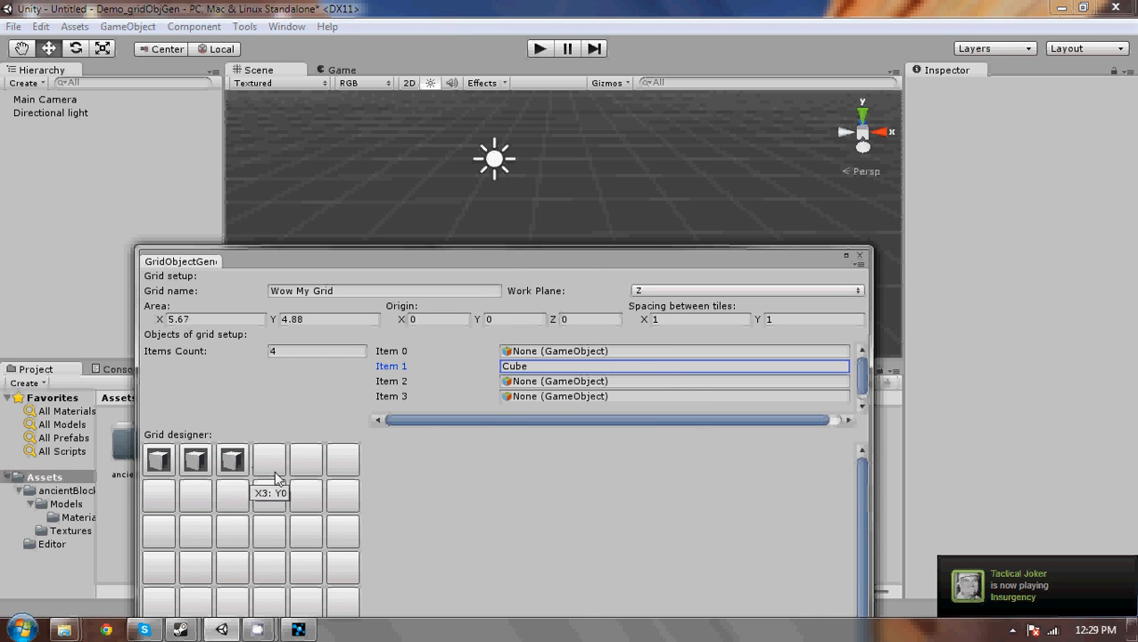
left_click(269, 460)
left_click(305, 459)
left_click(342, 459)
Step: Place cubes down the grid designer's last column, moving the generator window up to reach the lower tiles
left_click(342, 496)
left_click(342, 532)
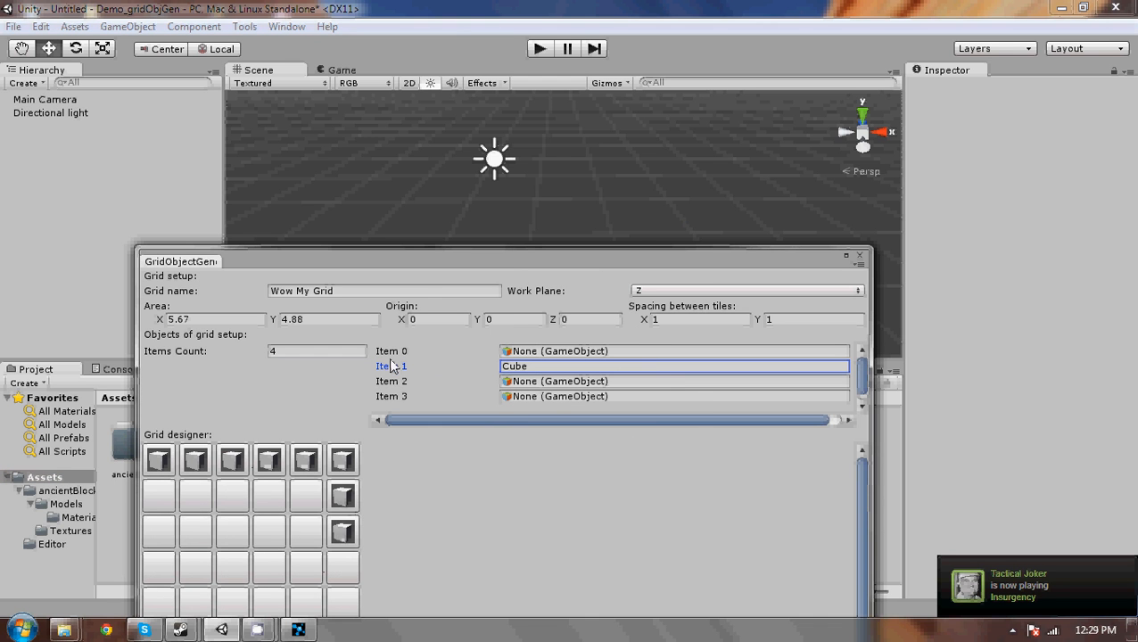
mouse_move(378, 252)
left_mouse_down()
mouse_move(435, 148)
mouse_move(434, 119)
left_mouse_up()
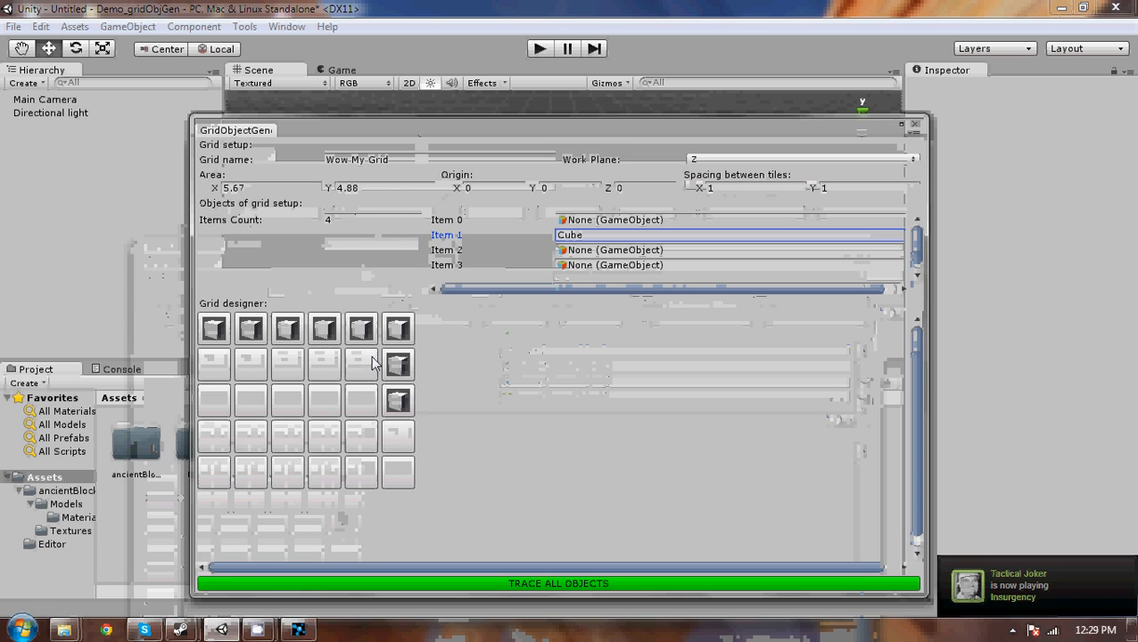
left_click(397, 436)
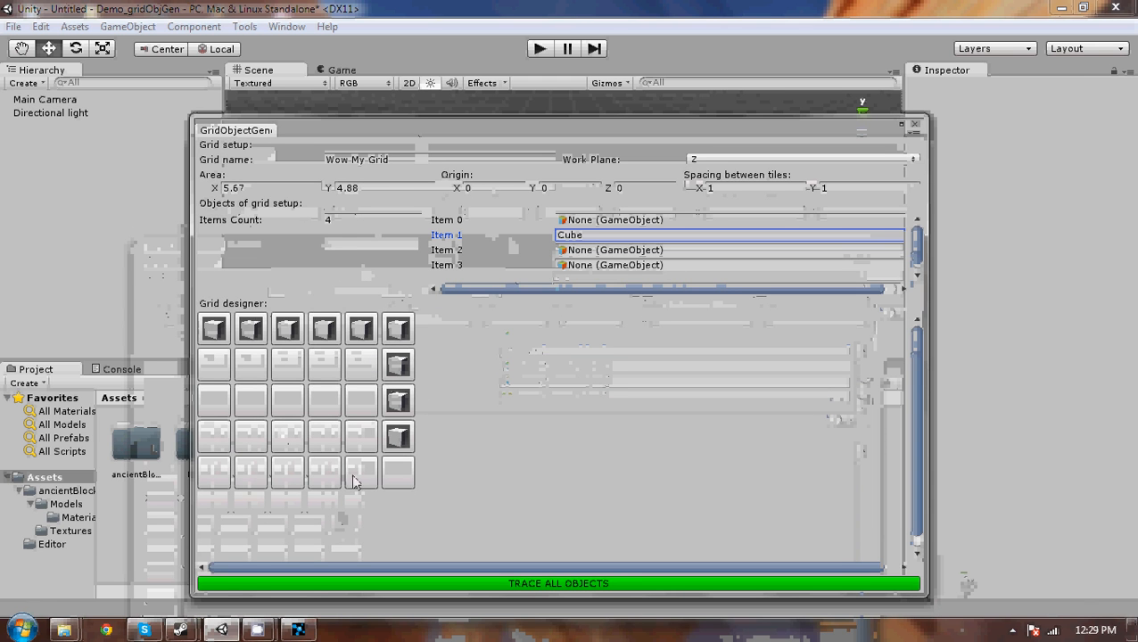
left_click(398, 473)
Step: Complete the cube border along the grid designer's last row and up its first column
left_click(362, 473)
left_click(325, 472)
left_click(287, 472)
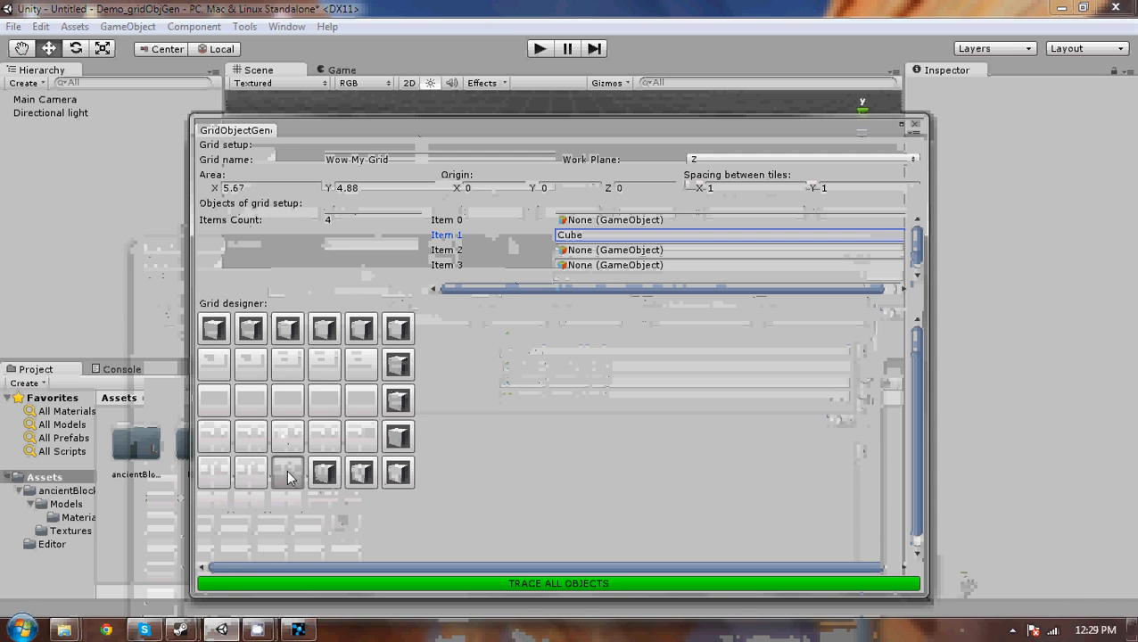
left_click(250, 473)
left_click(214, 472)
left_click(214, 436)
left_click(214, 399)
left_click(218, 364)
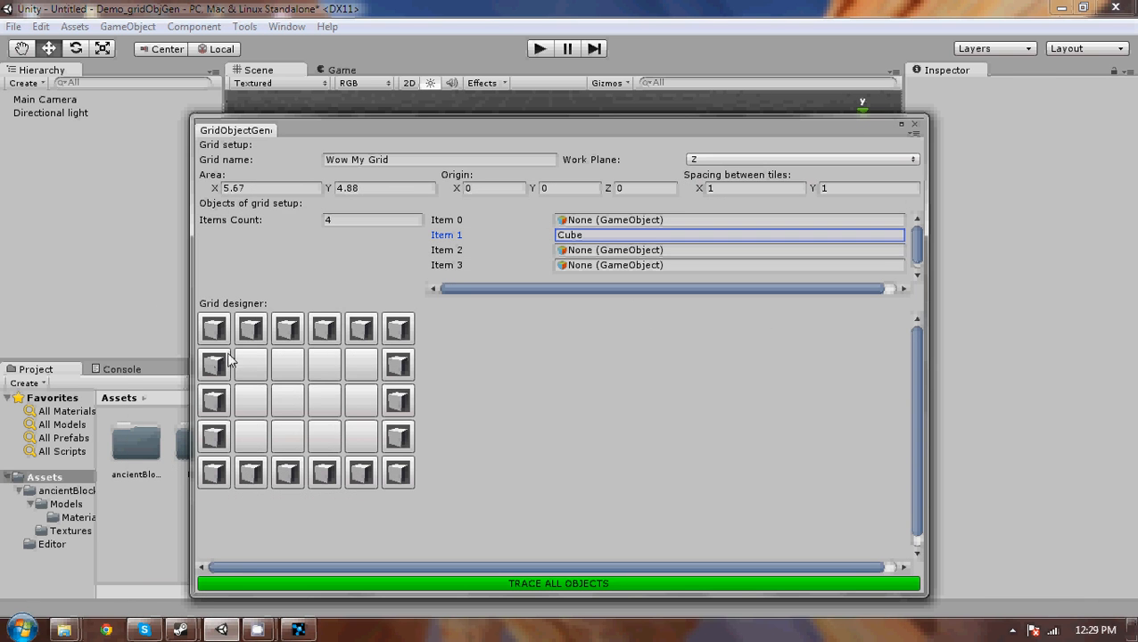
Step: Place cubes on the two middle tiles of row three and the fourth tile of row two, and trace all objects
left_click(291, 400)
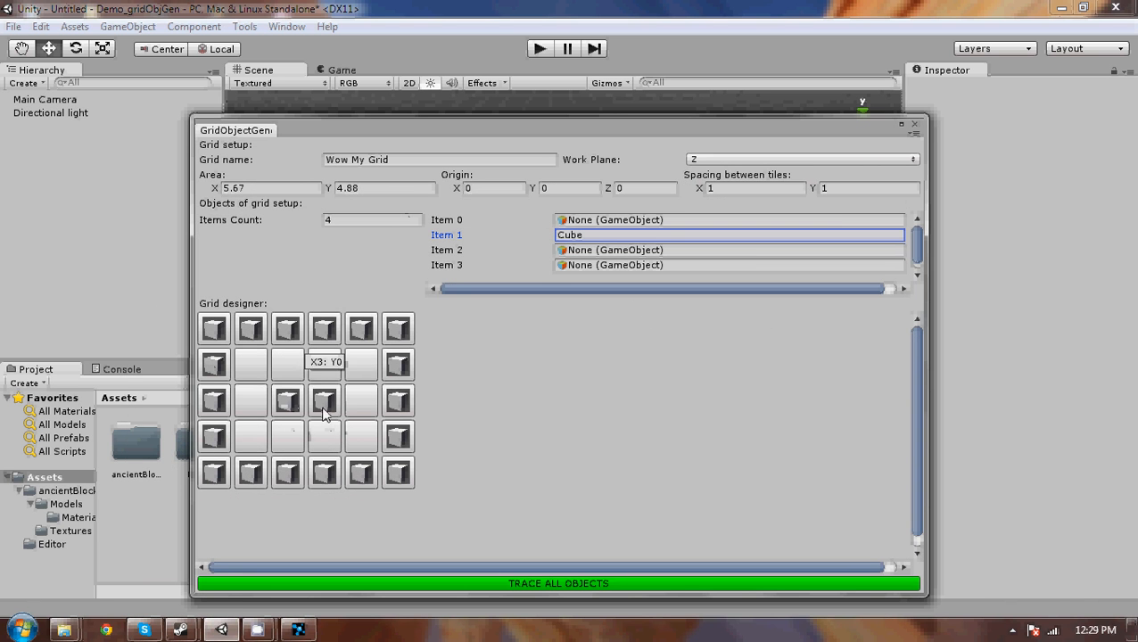
left_click(327, 374)
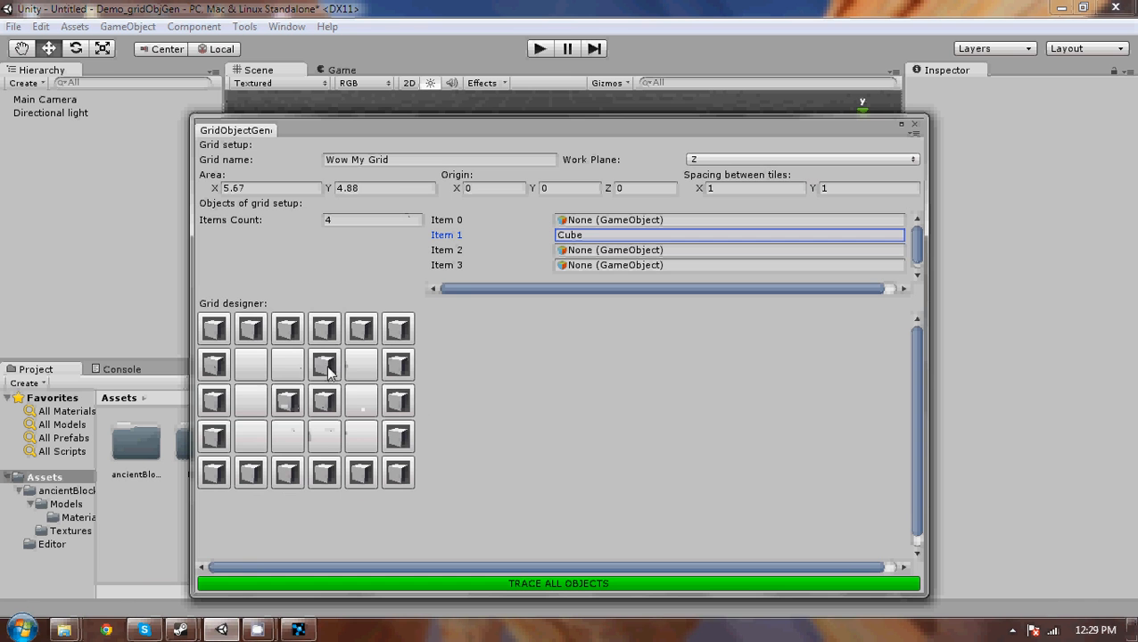
mouse_move(538, 128)
left_mouse_down()
mouse_move(639, 245)
mouse_move(578, 266)
mouse_move(741, 118)
left_mouse_up()
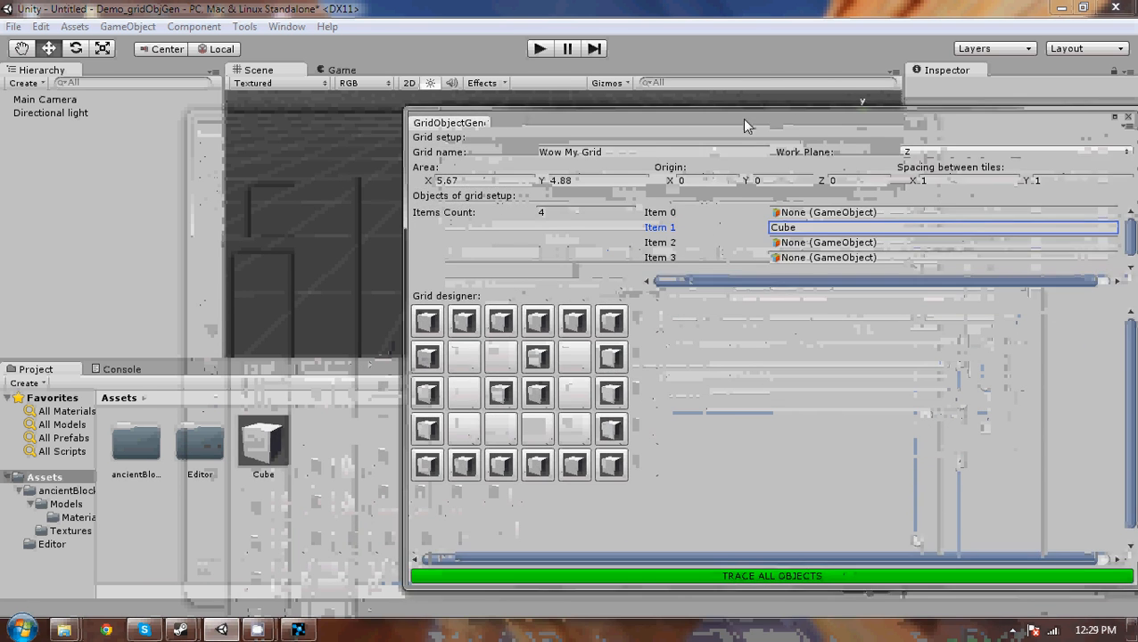
left_click(737, 581)
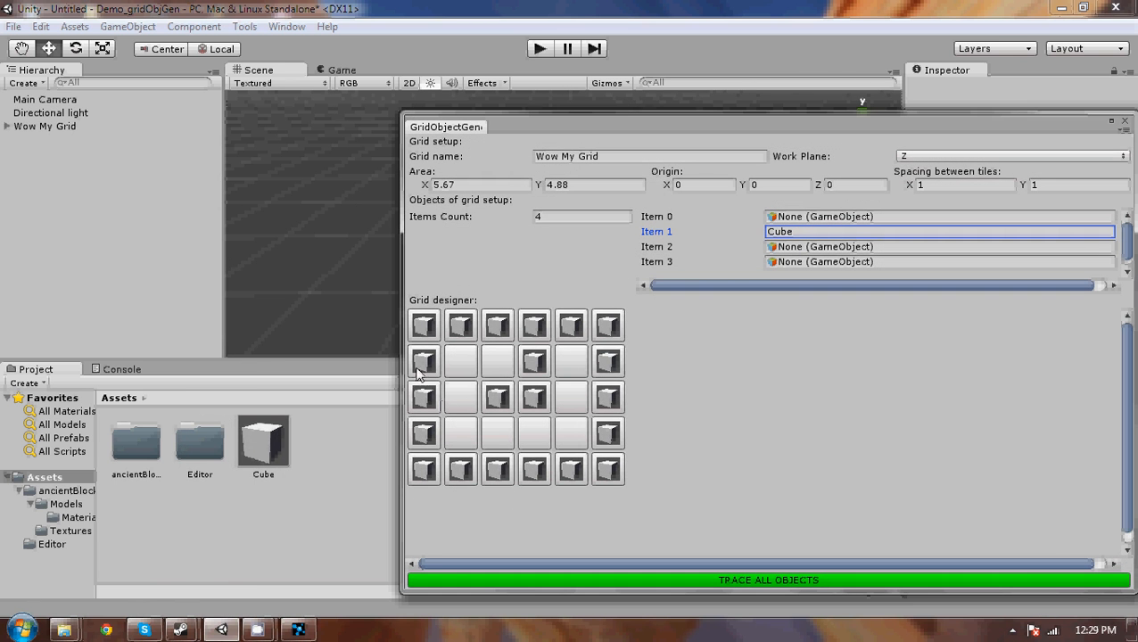
Step: Expand Wow My Grid in the hierarchy, uncover the scene and examine the generated cubes from several angles
left_click(32, 127)
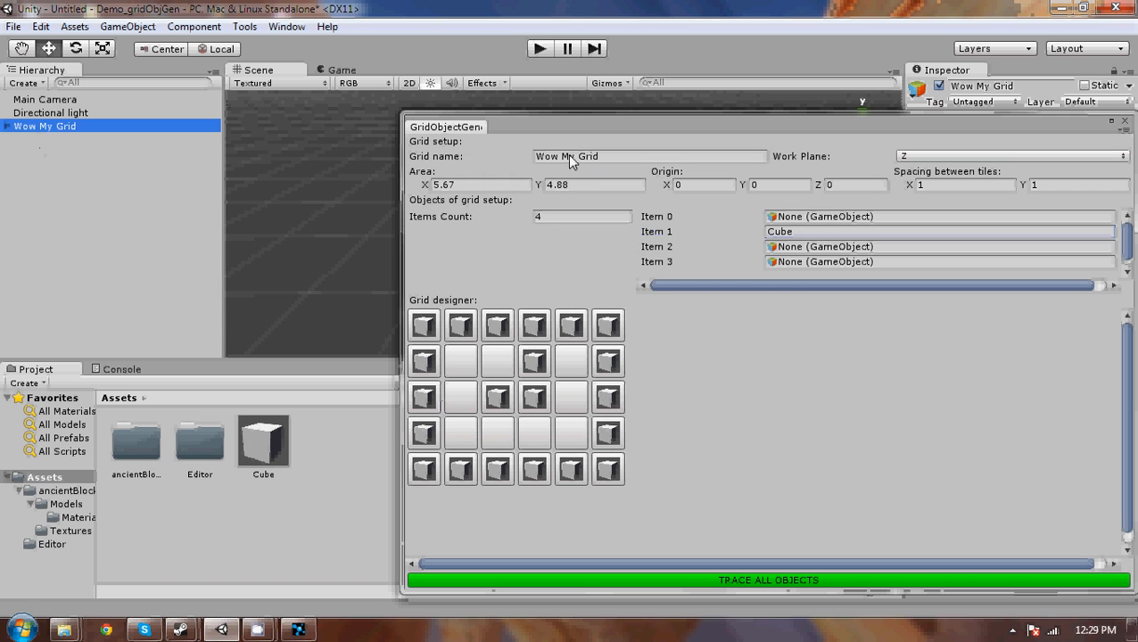
left_click(7, 126)
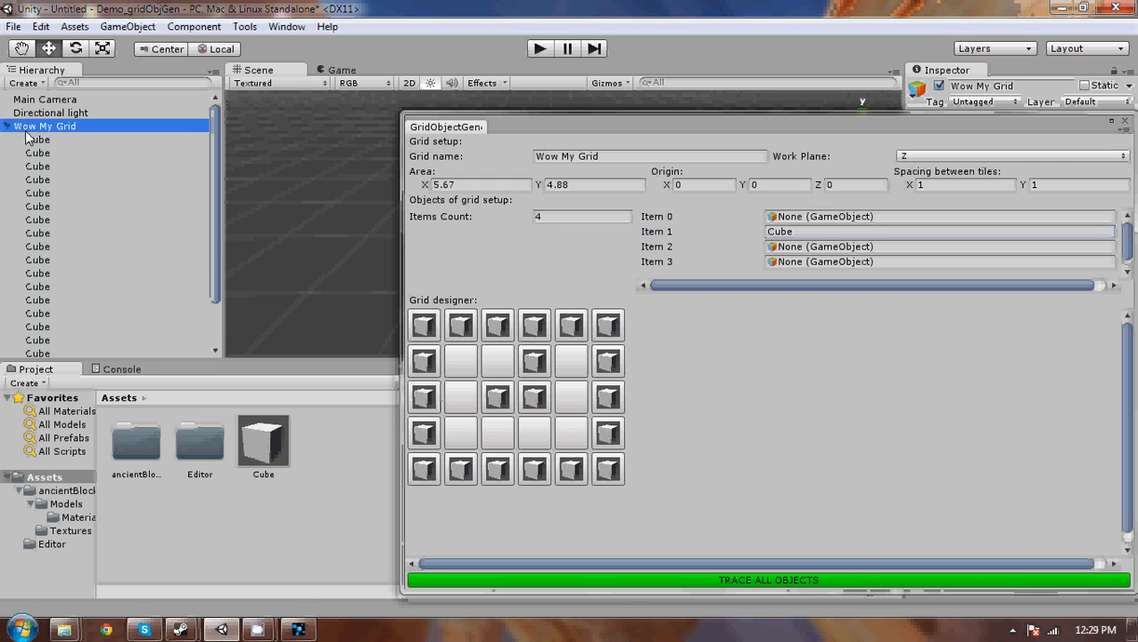
left_click_drag(404, 217, 770, 278)
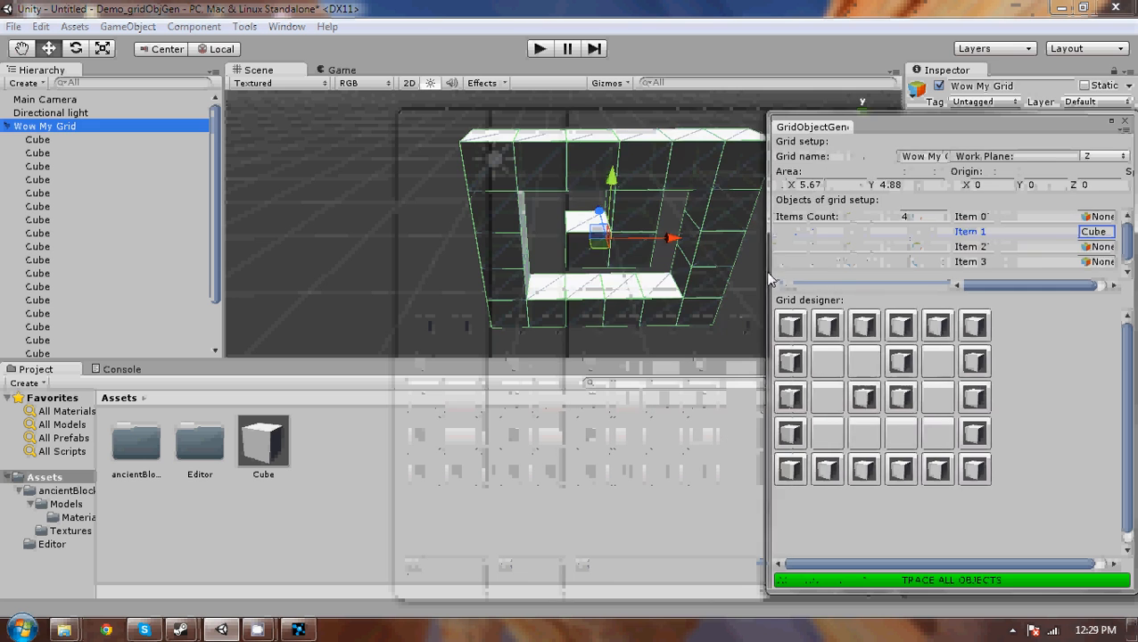
left_click(455, 258)
scroll(400, 259, "down", 4)
left_click_drag(358, 228, 1066, 246, "alt")
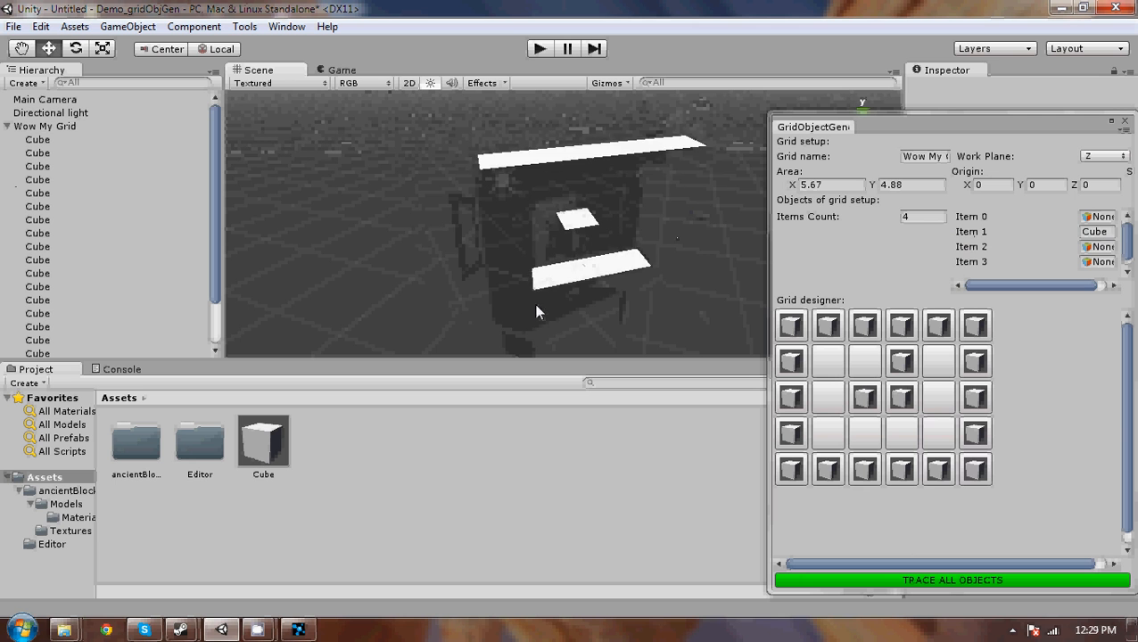
scroll(535, 311, "down", 8)
left_click_drag(533, 309, 448, 216, "alt")
Step: Move the generator window lower and enlarge it so all its setup fields fit
left_click_drag(927, 131, 829, 294)
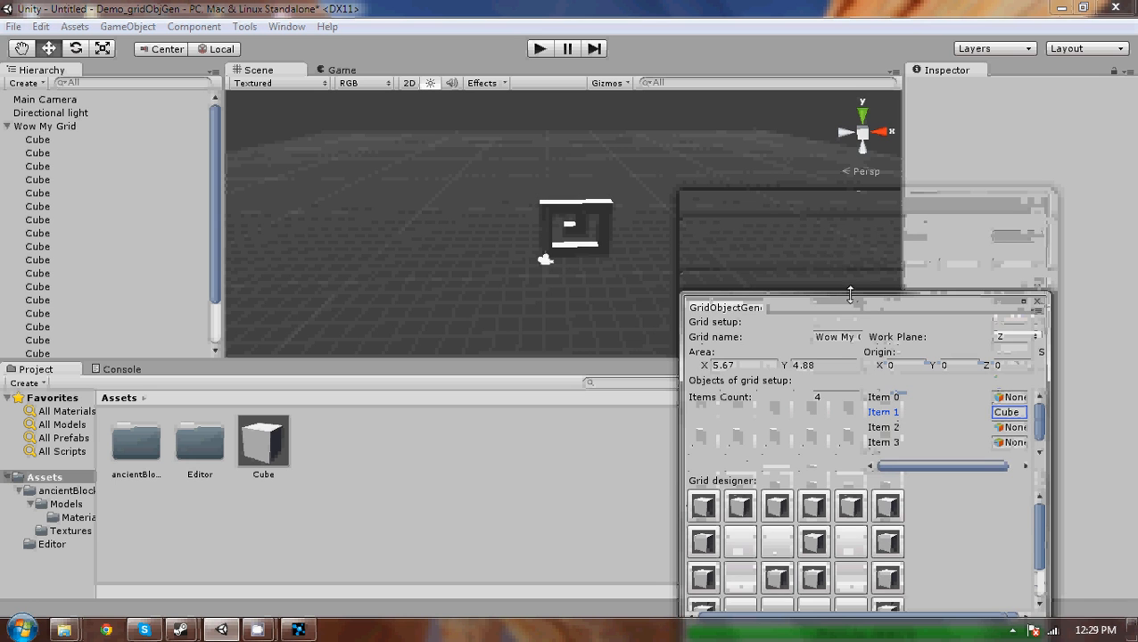
left_click_drag(850, 294, 851, 226)
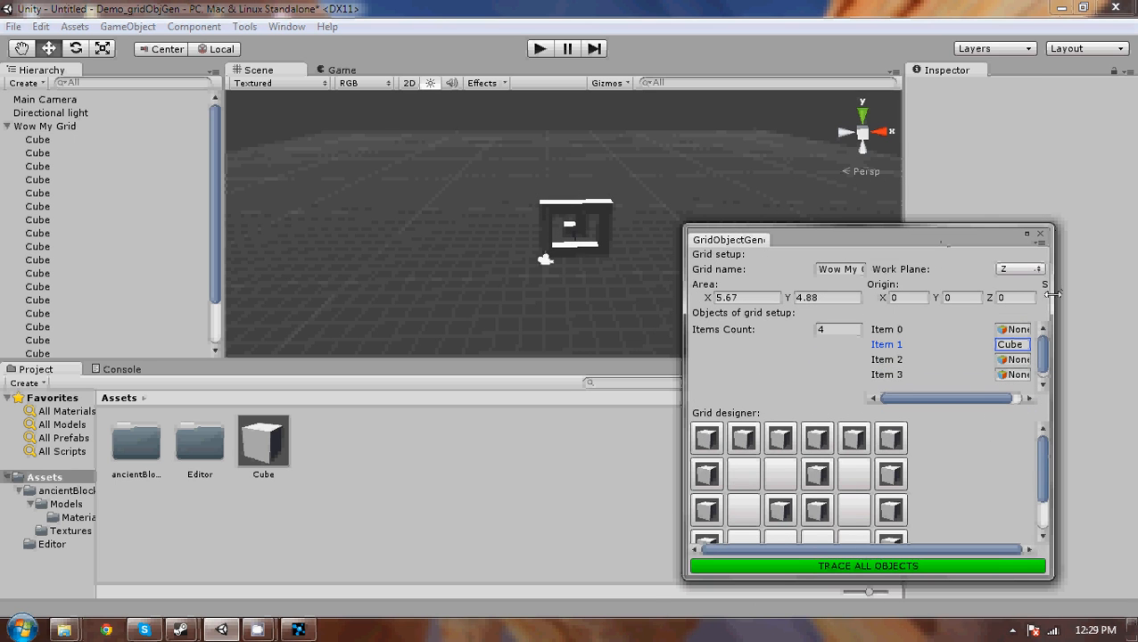
left_click_drag(1052, 294, 1130, 296)
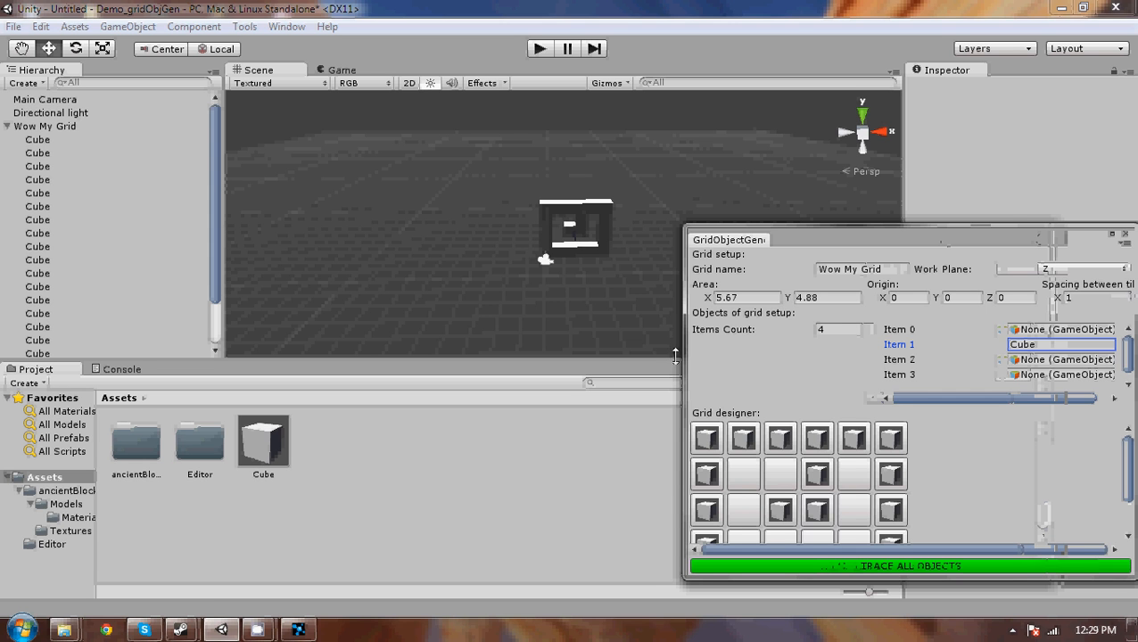
left_click_drag(682, 359, 379, 360)
Step: Set the tile spacing Y to -1 and the origin Y to 1, and trace all objects
left_click(1031, 298)
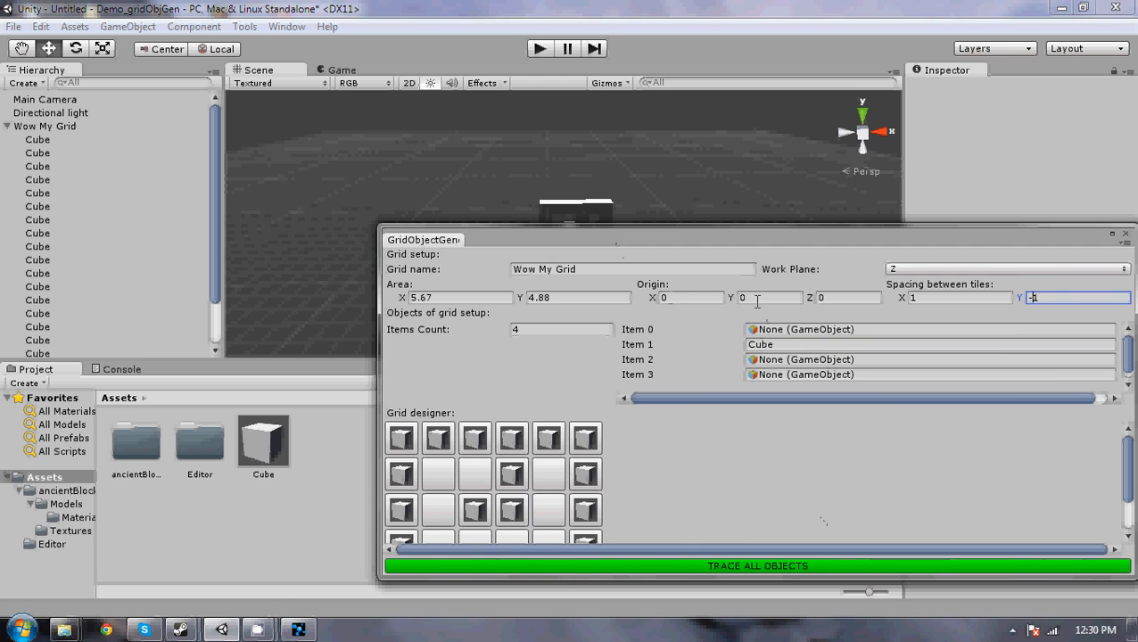
left_click(758, 300)
left_click(772, 566)
mouse_move(653, 236)
left_mouse_down()
mouse_move(661, 344)
mouse_move(649, 313)
left_mouse_up()
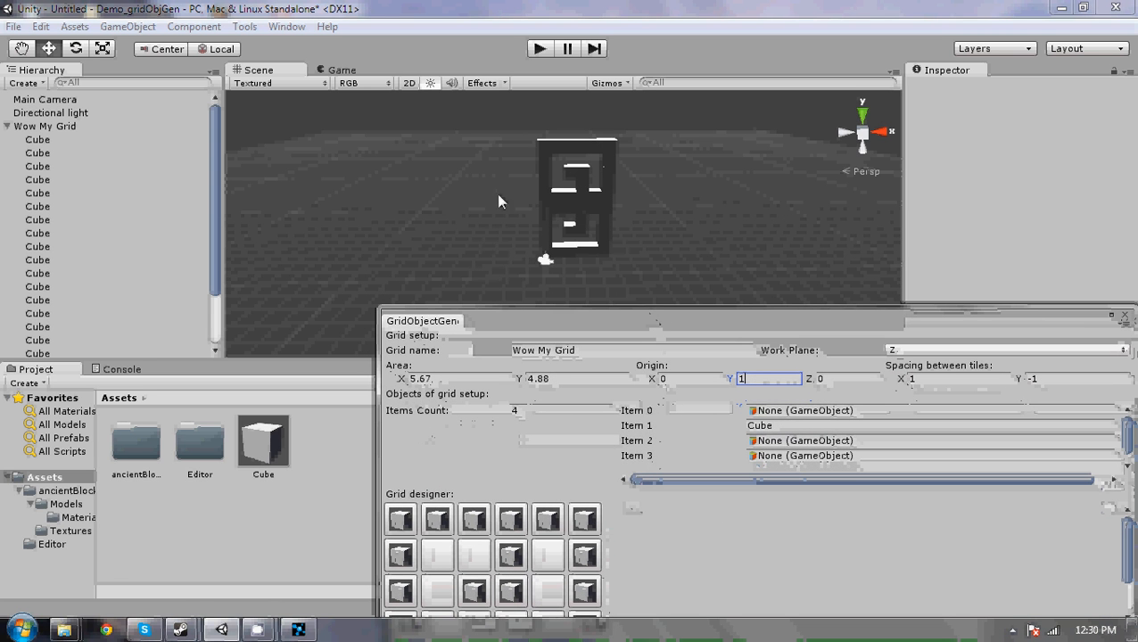
Step: Set the work plane to X, with tile spacing Y at 1 and origin Y at 0
scroll(498, 190, "up", 4)
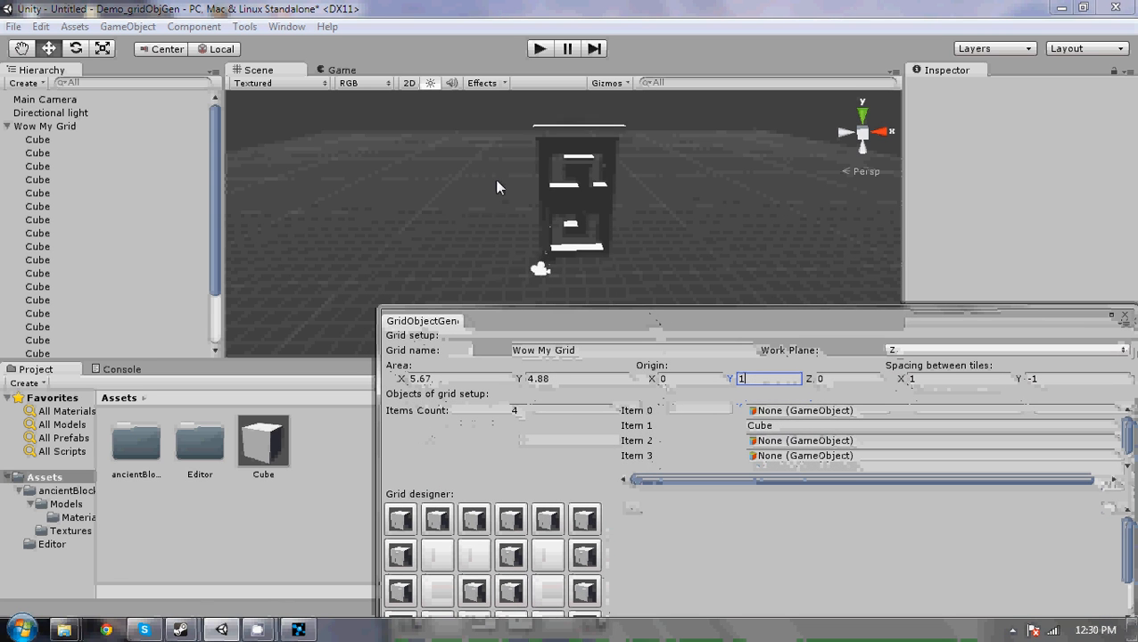
left_click(909, 352)
left_click(917, 367)
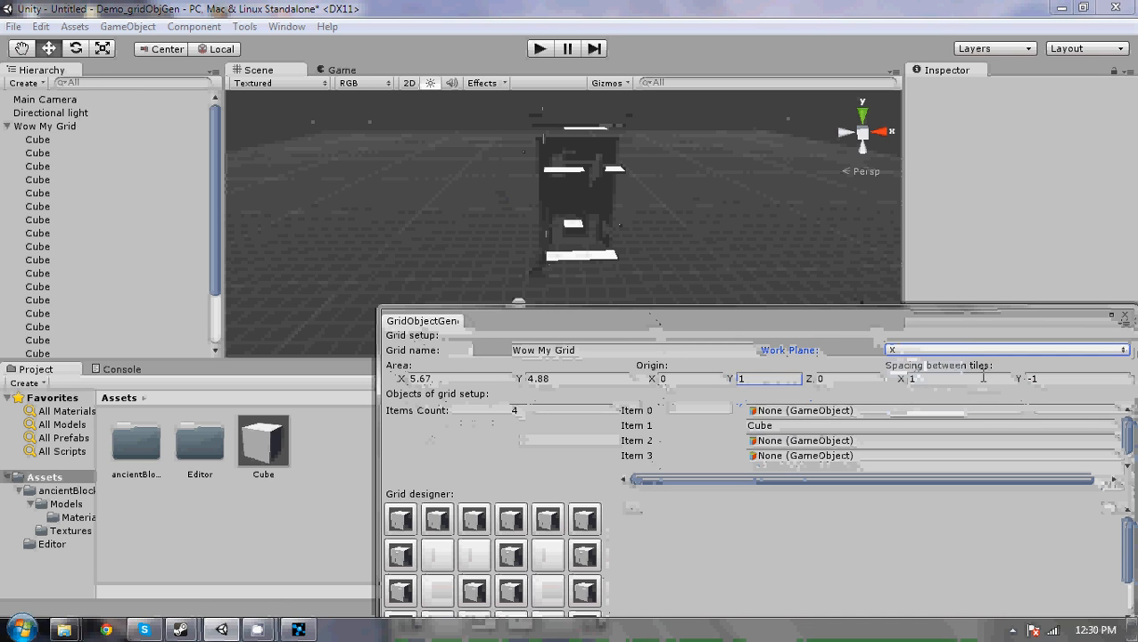
left_click(1032, 380)
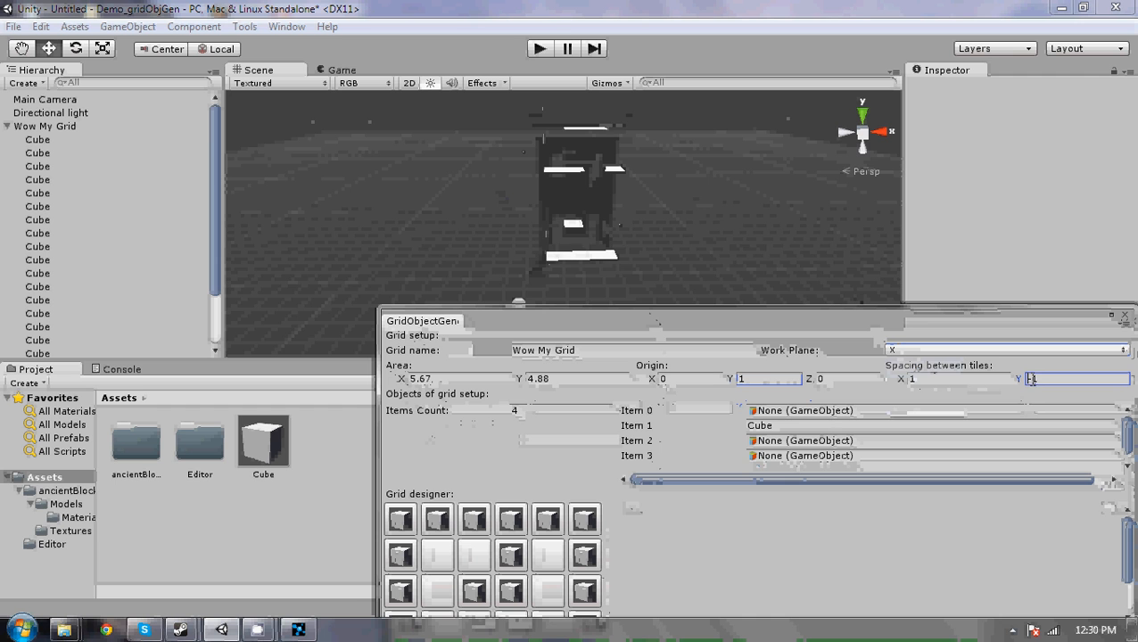
left_click(767, 378)
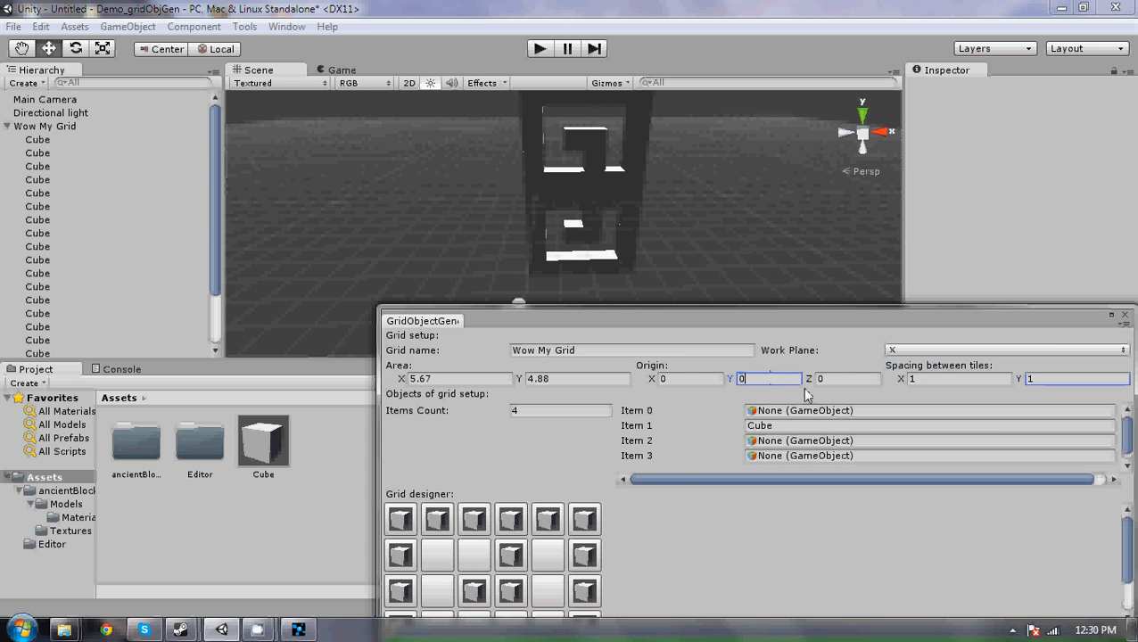
Step: Set the origin X to -1 and trace all objects on the X work plane
left_click(691, 379)
mouse_move(676, 322)
left_mouse_down()
mouse_move(607, 184)
mouse_move(624, 262)
left_mouse_up()
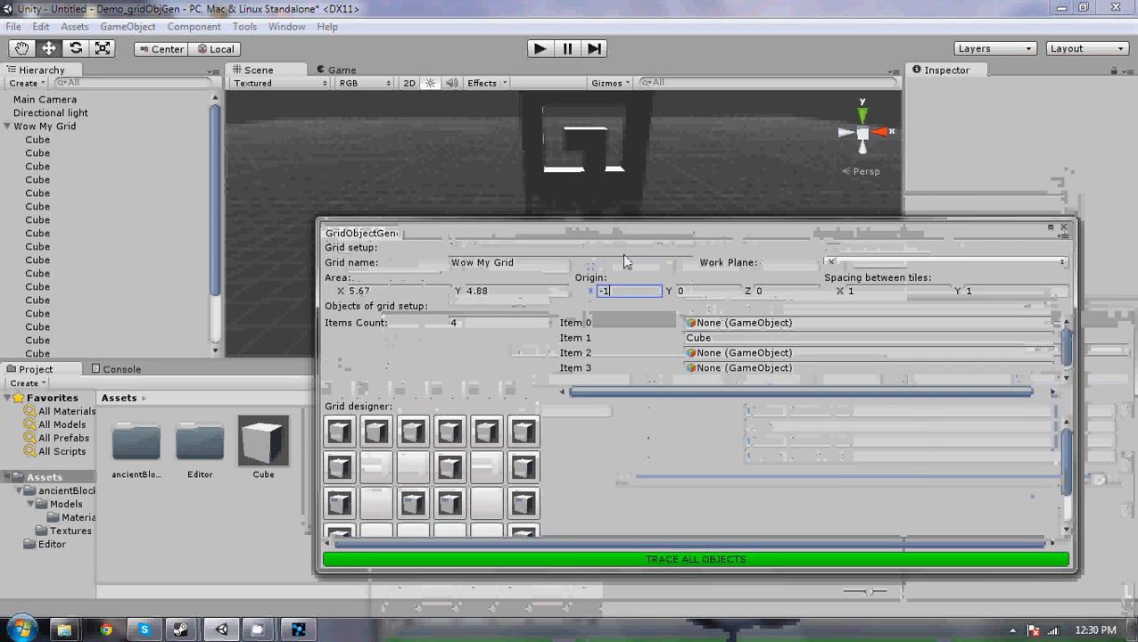
left_click(677, 559)
Step: Set the work plane to Y and the origin Z to -1, and trace all objects
left_click_drag(323, 176, 588, 199, "alt")
middle_click_drag(490, 202, 546, 120)
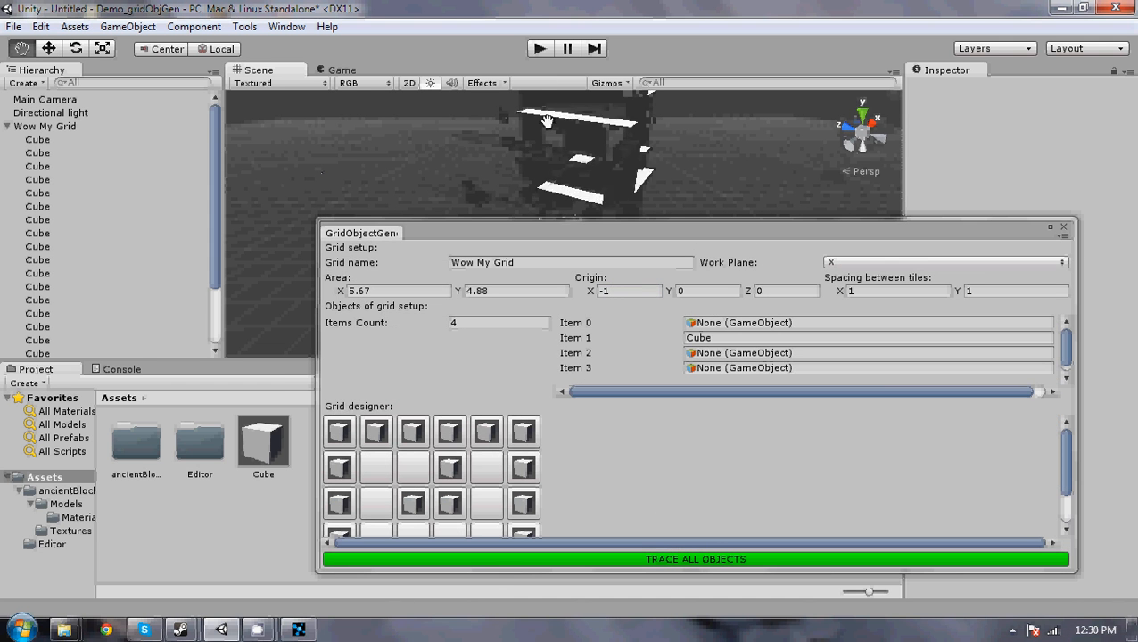
left_click_drag(546, 120, 699, 155, "alt")
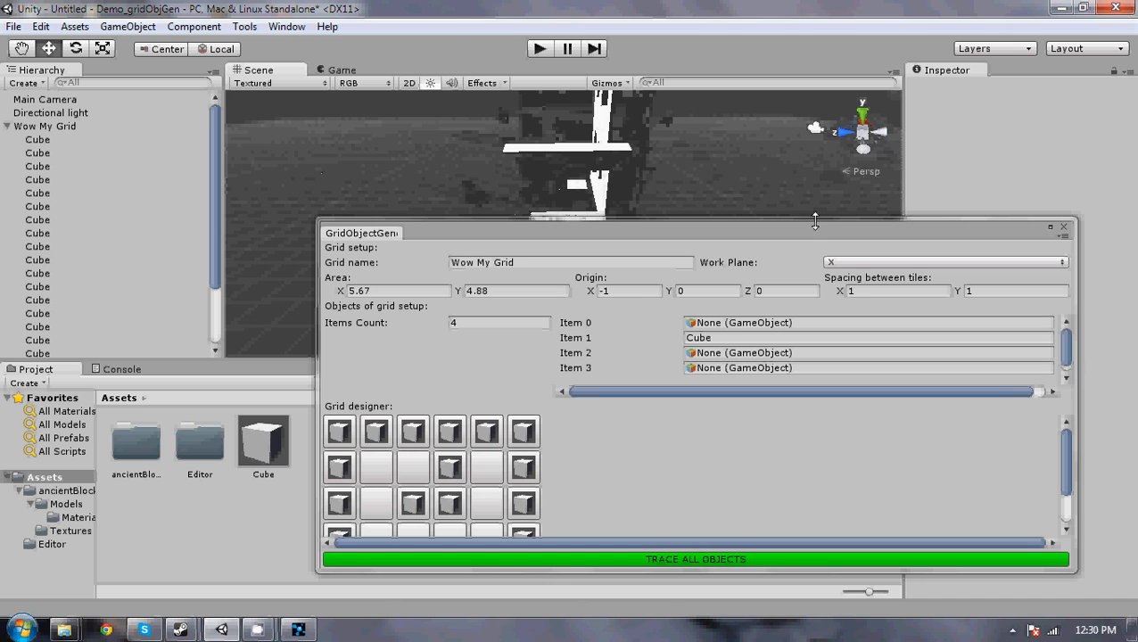
left_click(847, 263)
left_click(849, 300)
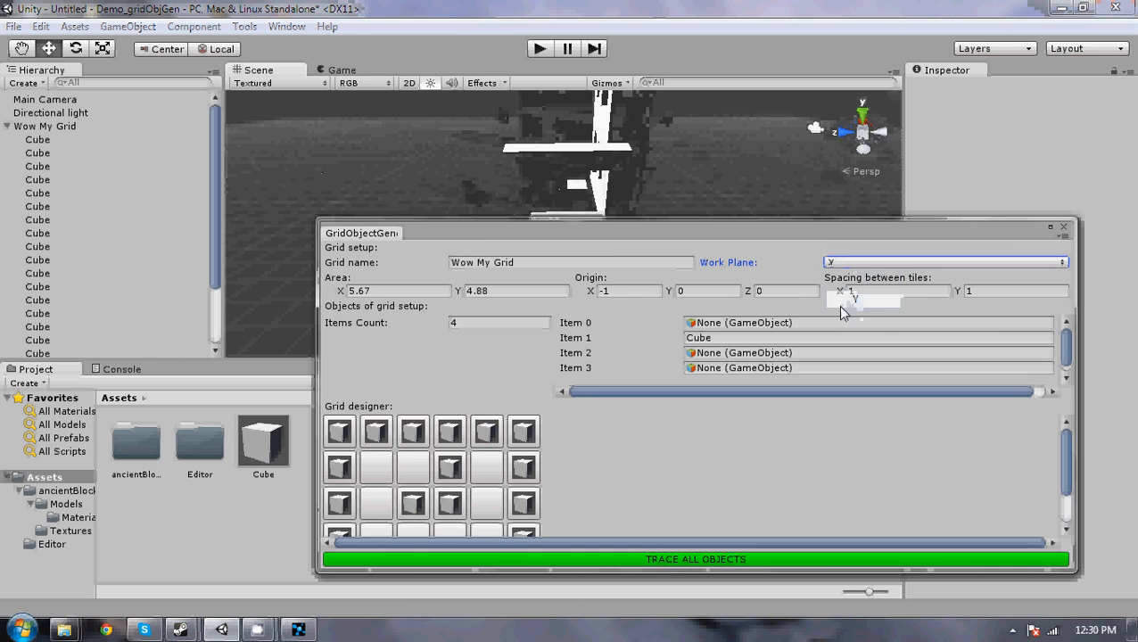
left_click(700, 290)
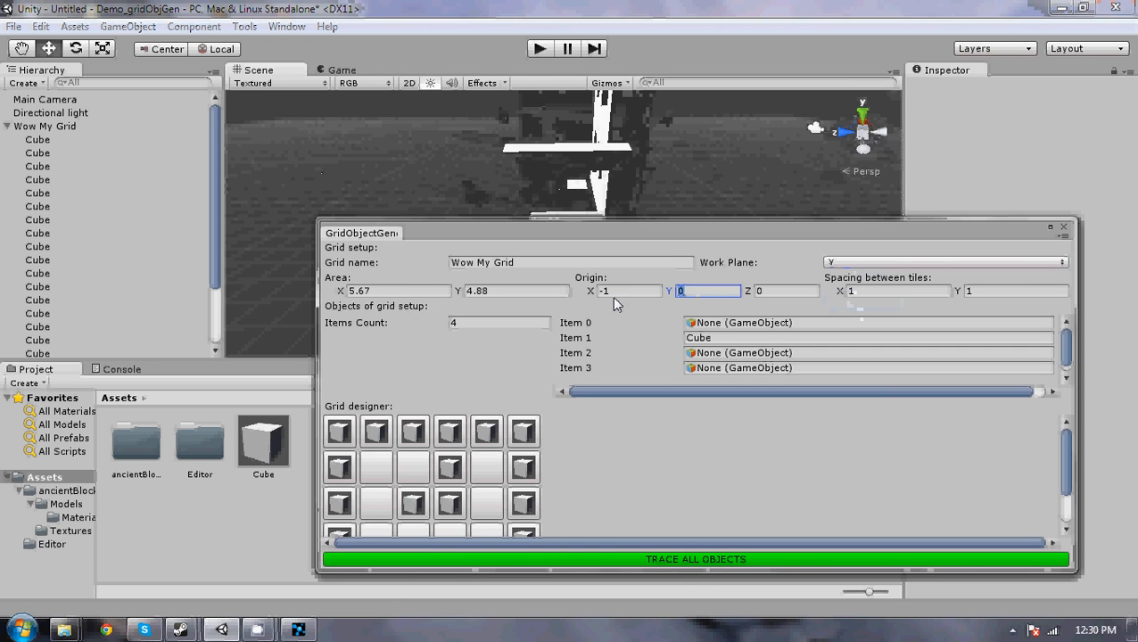
left_click(775, 290)
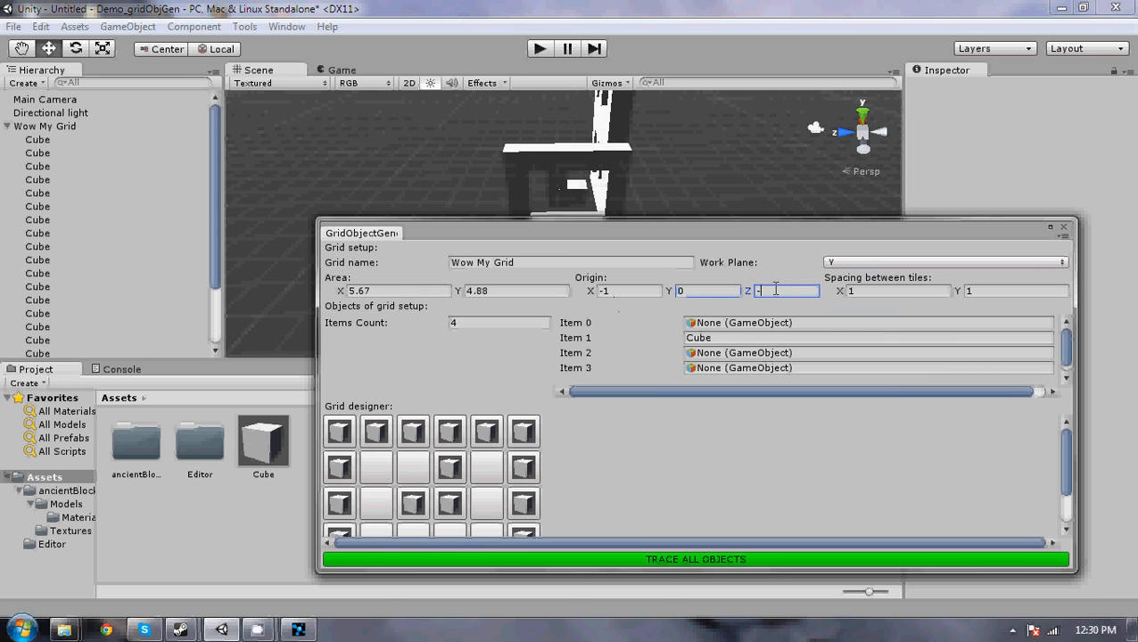
type("-1")
right_click(777, 293)
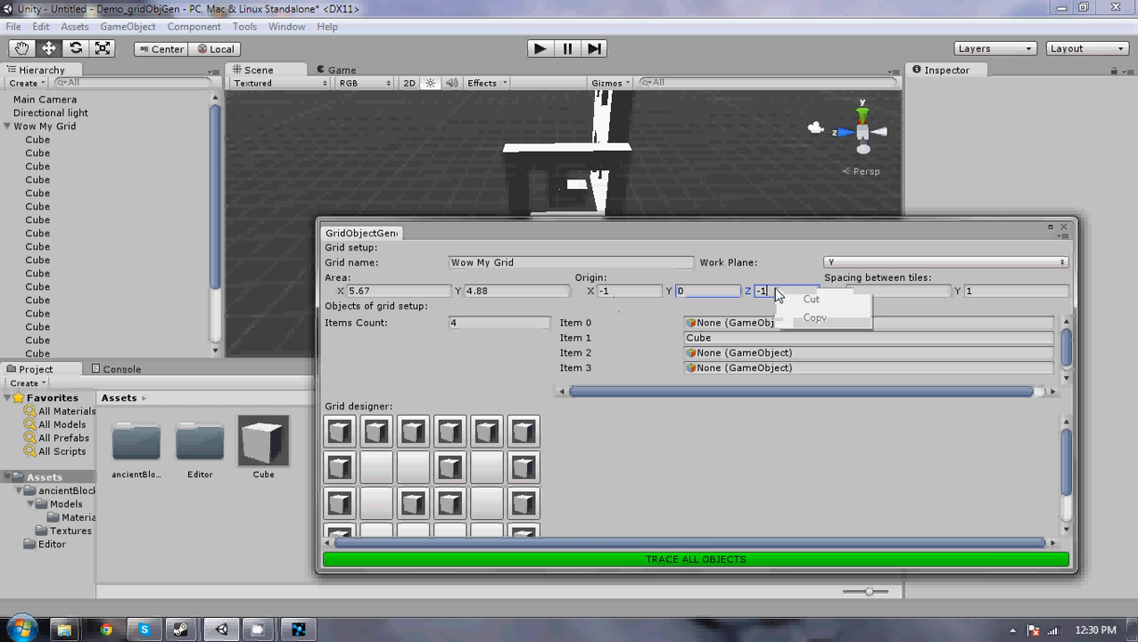
left_click(631, 560)
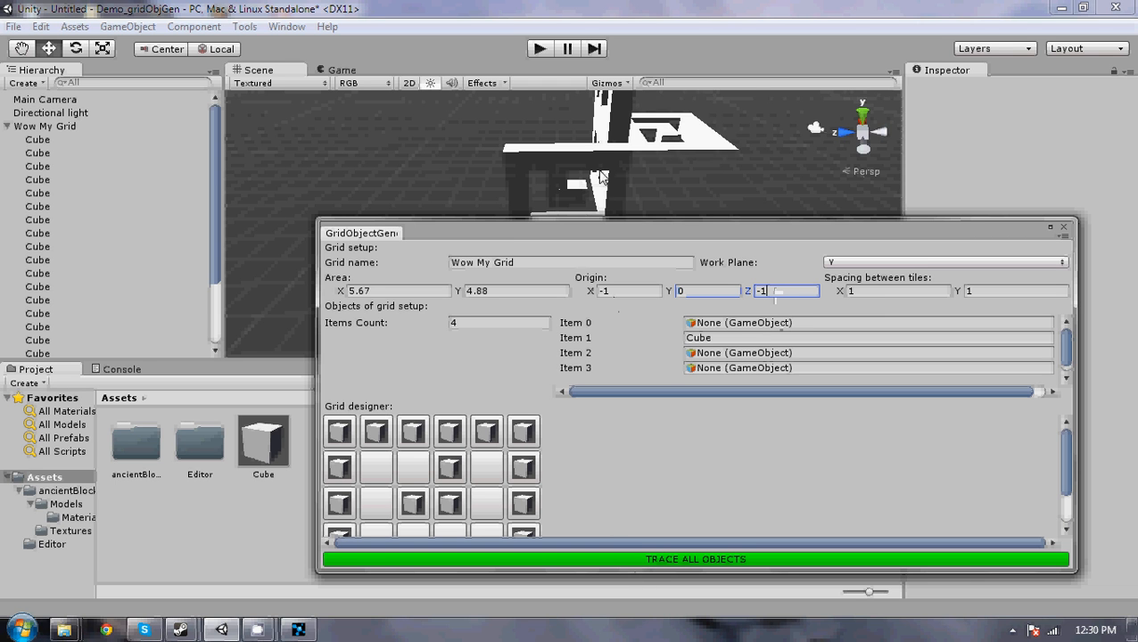
Step: Close the generator window and select the first Wow My Grid object in the hierarchy
scroll(597, 171, "up", 3)
left_click_drag(615, 150, 504, 113, "alt")
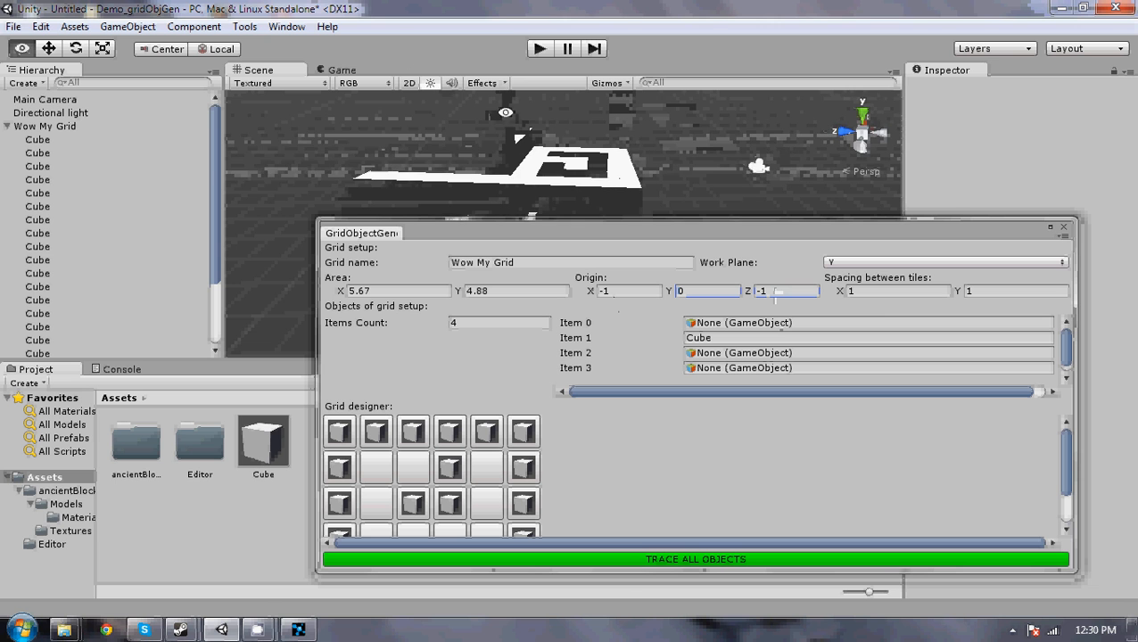
left_click(1063, 231)
left_click(51, 127)
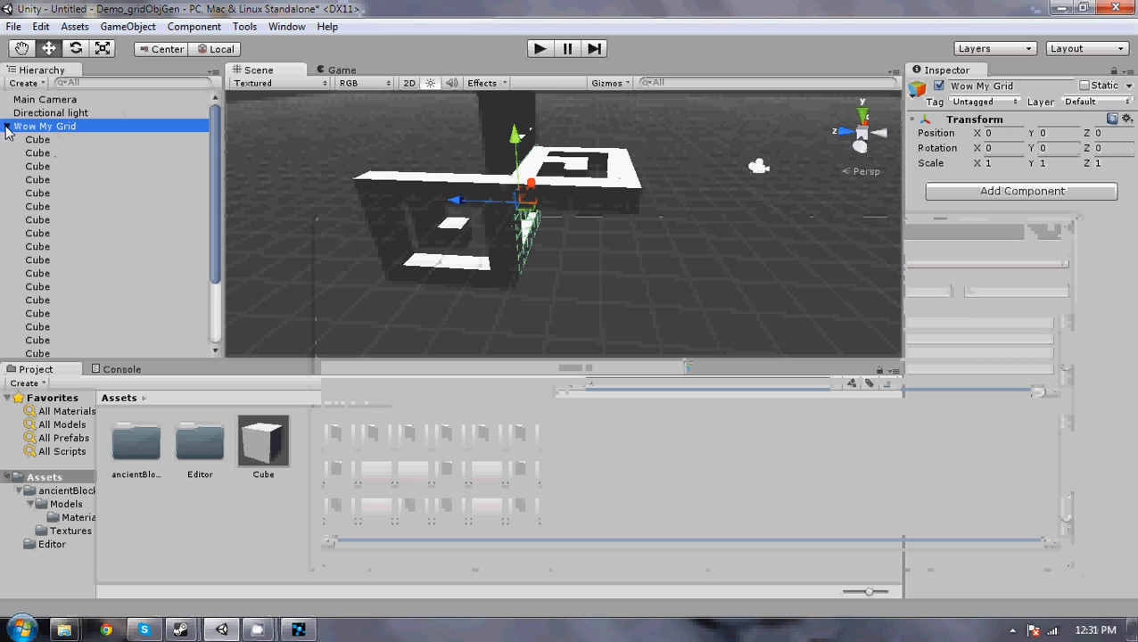
Step: Collapse the first Wow My Grid object and select the other grid objects one by one to inspect them in the scene
left_click(6, 126)
left_click(37, 140)
left_click(44, 154)
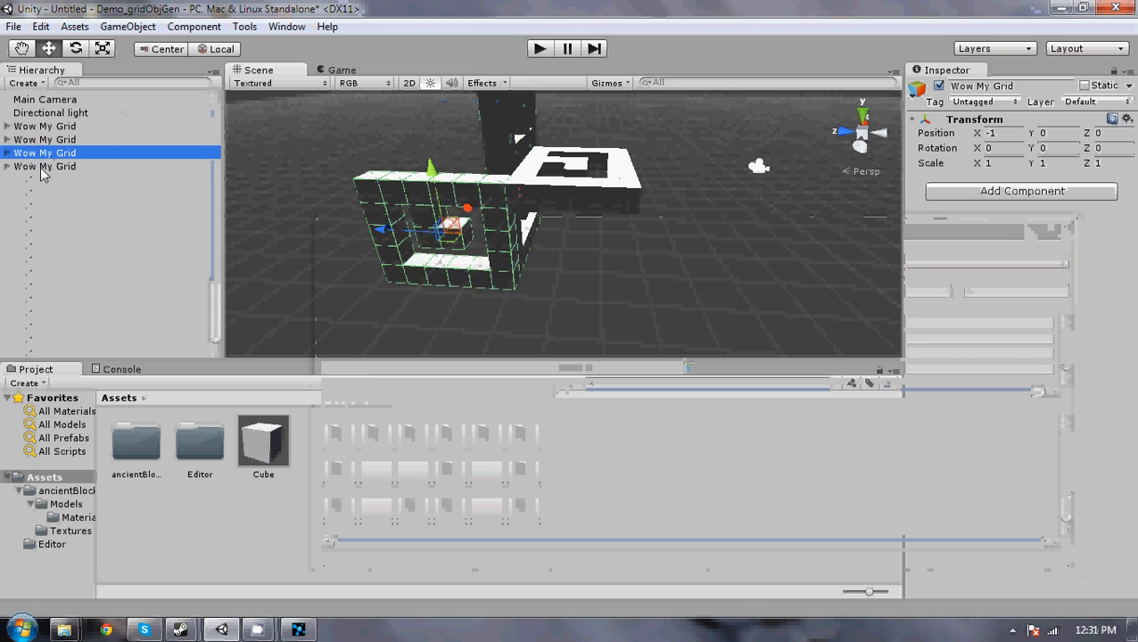
left_click(44, 166)
left_click_drag(239, 177, 392, 212, "alt")
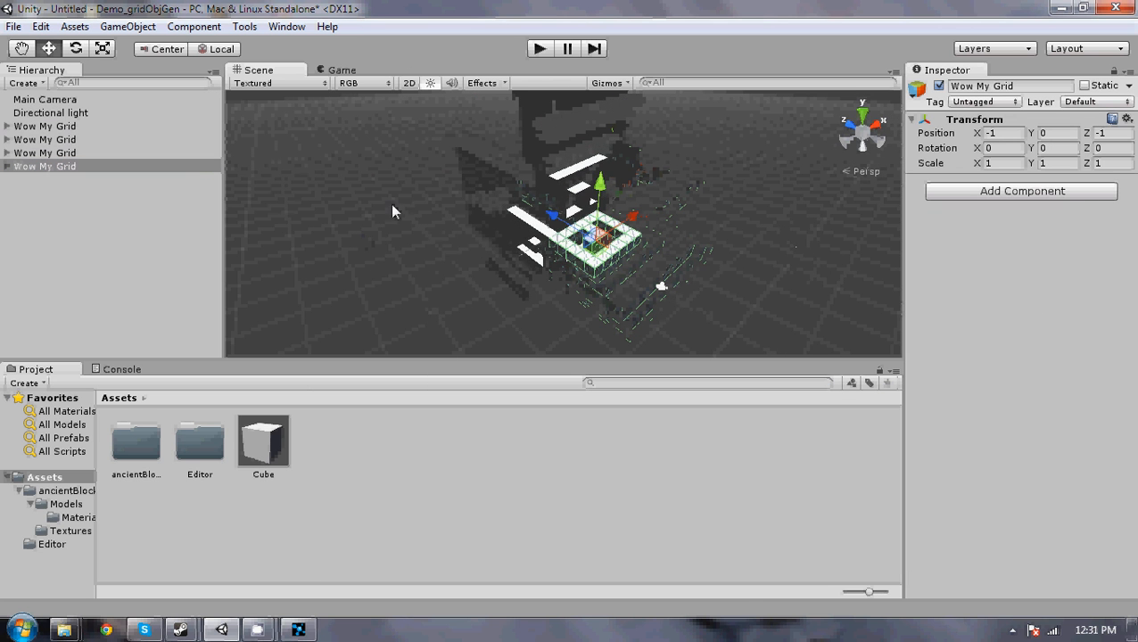
Step: Select all four Wow My Grid objects, shift them slightly along the Z axis, and delete them
left_click(53, 127, "shift")
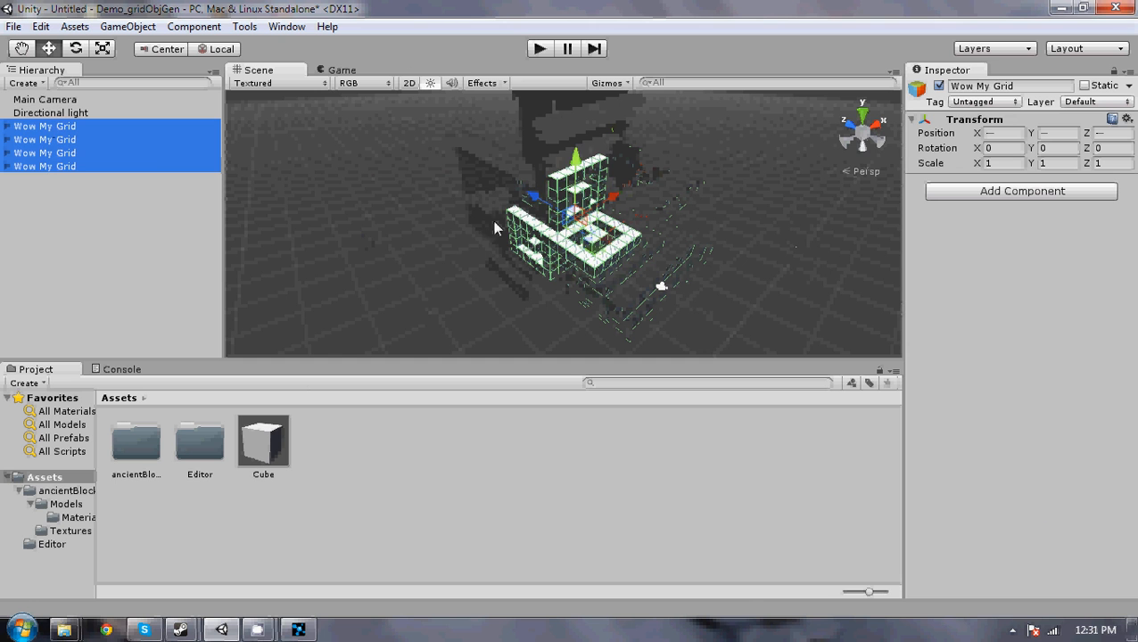
mouse_move(534, 197)
left_mouse_down()
mouse_move(514, 182)
mouse_move(528, 193)
left_mouse_up()
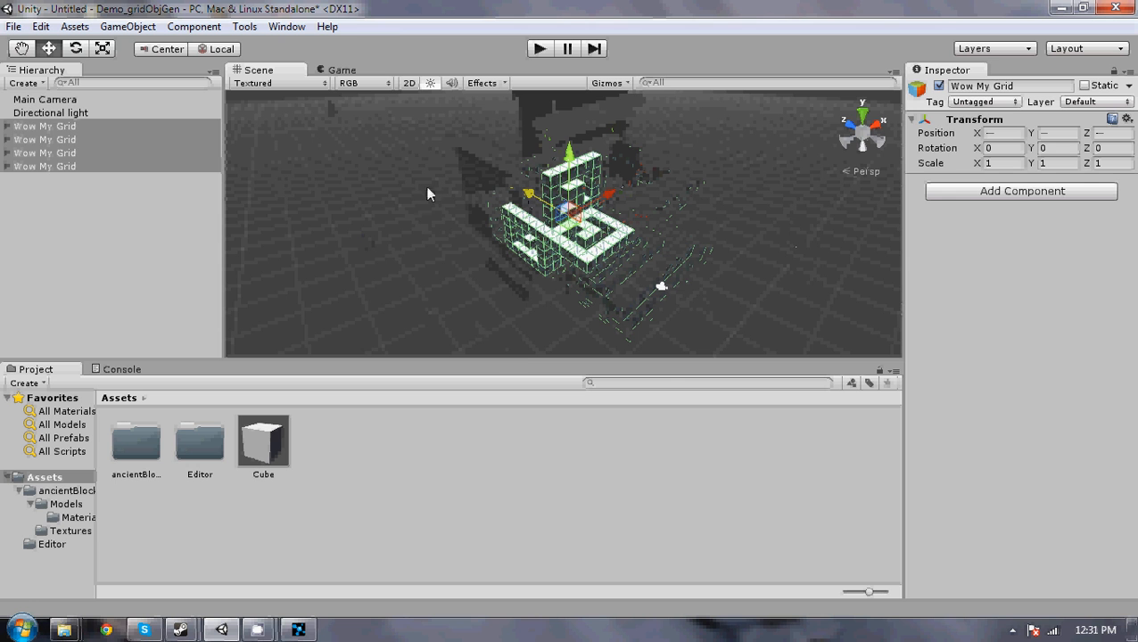
key("Delete")
Step: Open three separate Grid Object Generator windows, moving the second one aside so the windows can be told apart
left_click(241, 27)
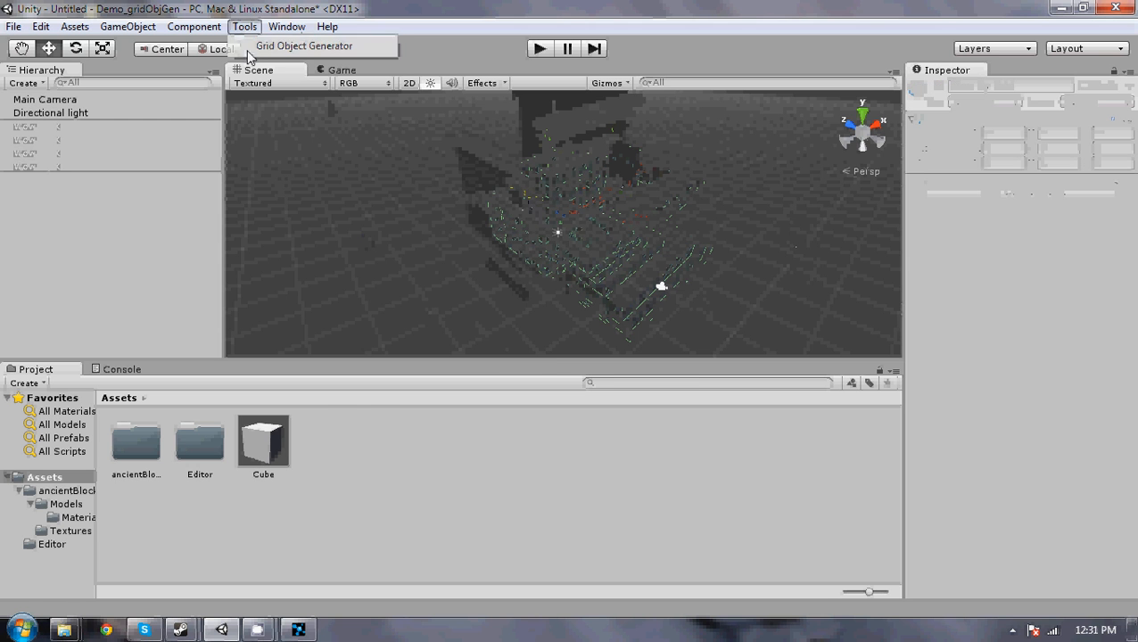
left_click(258, 42)
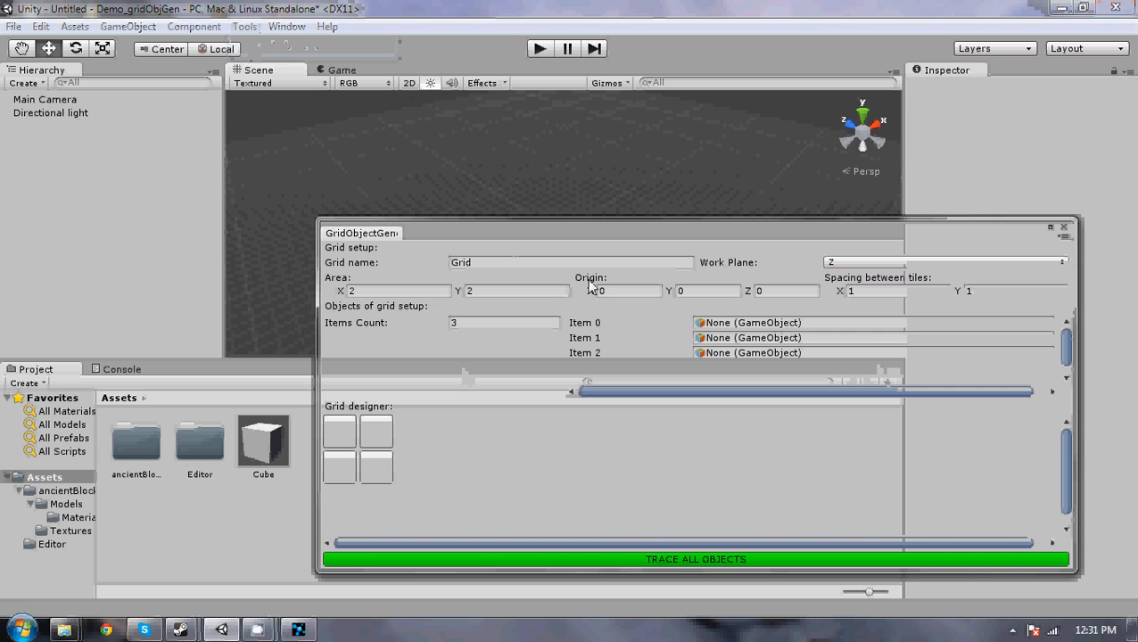
left_click(249, 27)
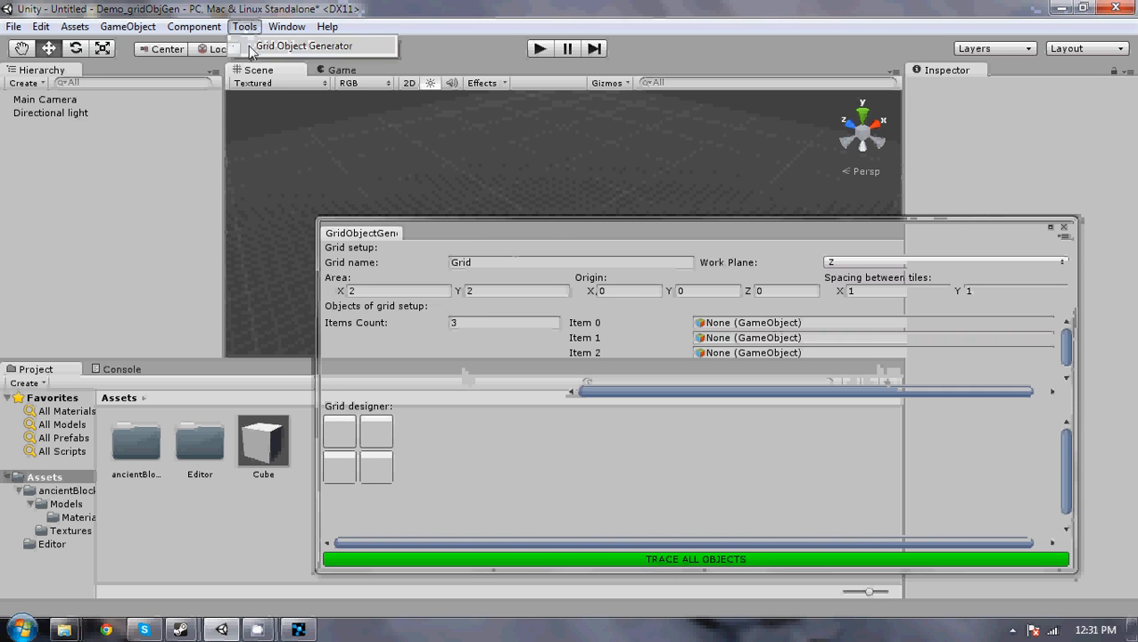
left_click(254, 46)
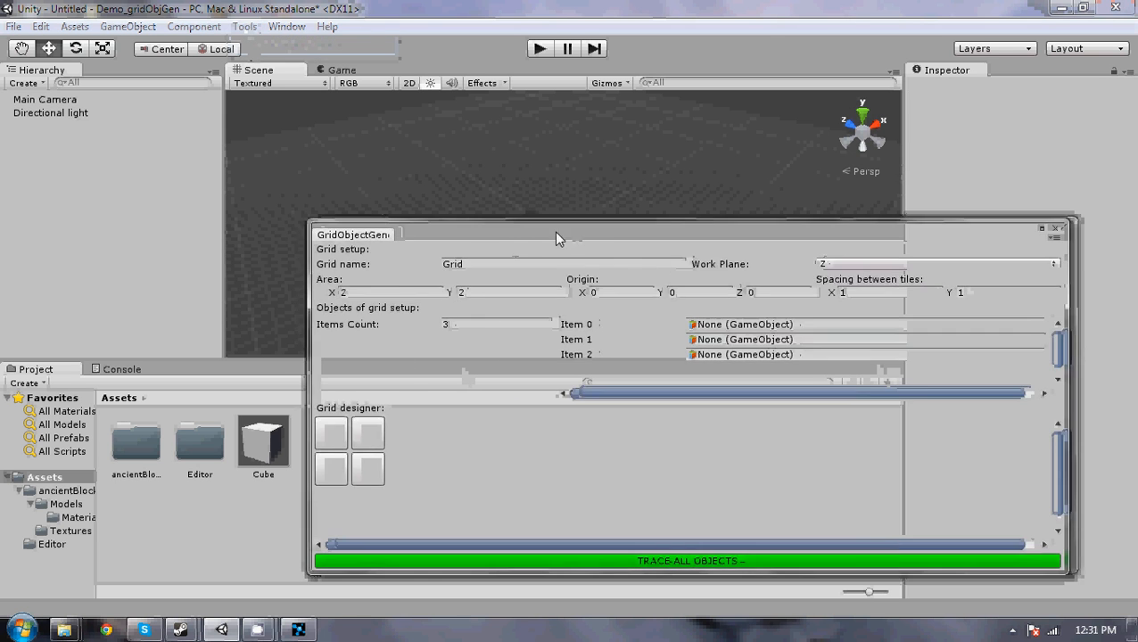
left_click_drag(557, 235, 315, 290)
left_click(244, 26)
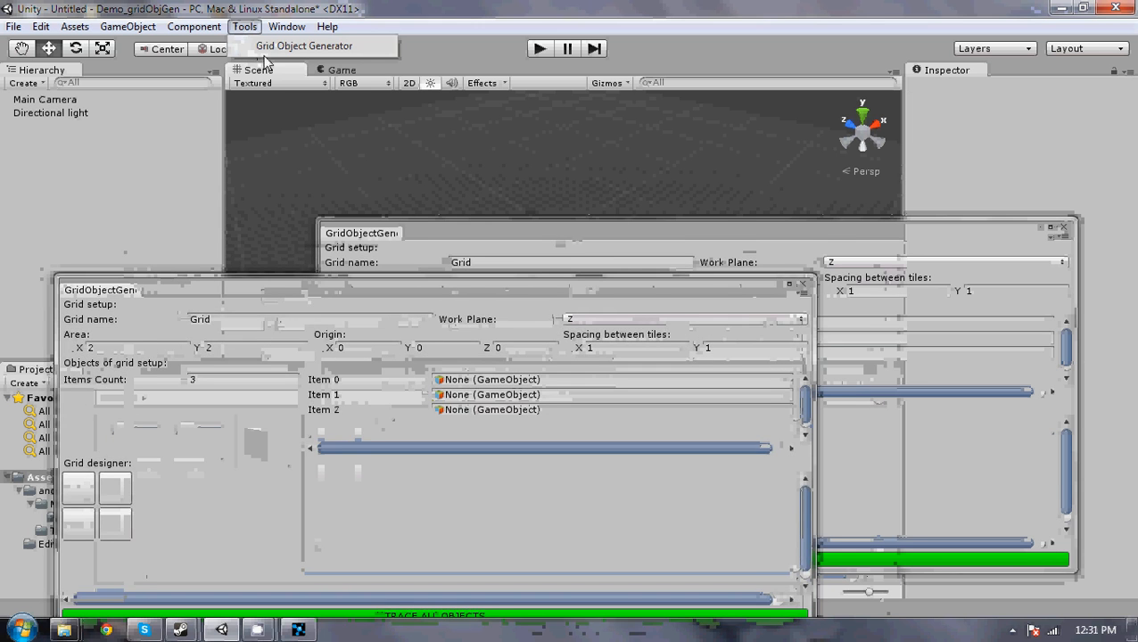
left_click(268, 50)
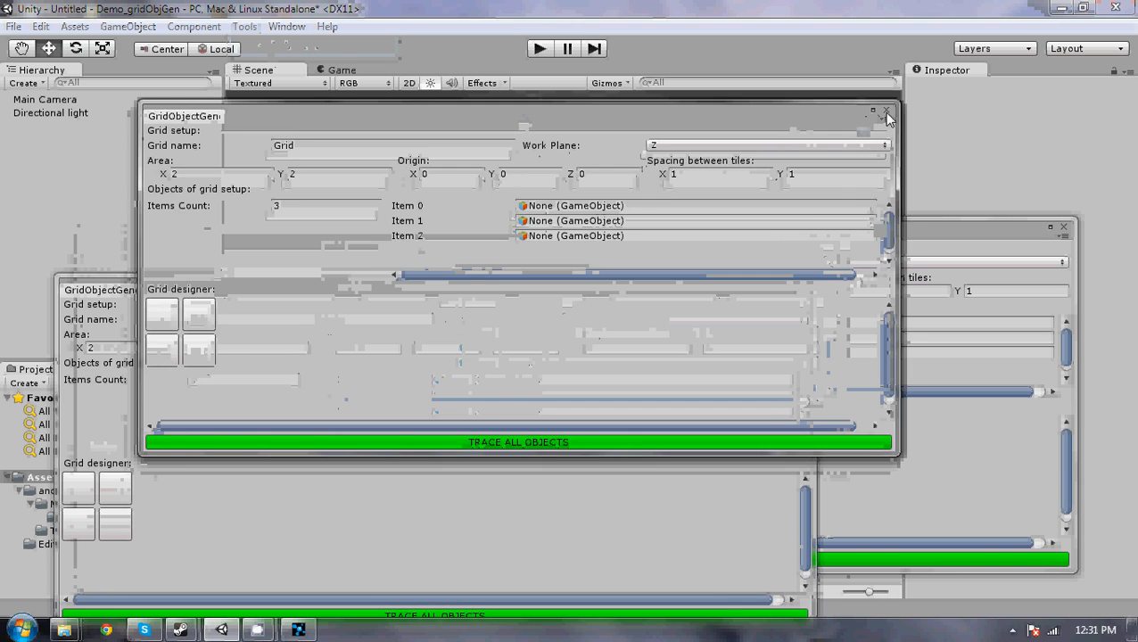
Step: Close the two extra generator windows and set the remaining window's items count to 1
left_click(886, 114)
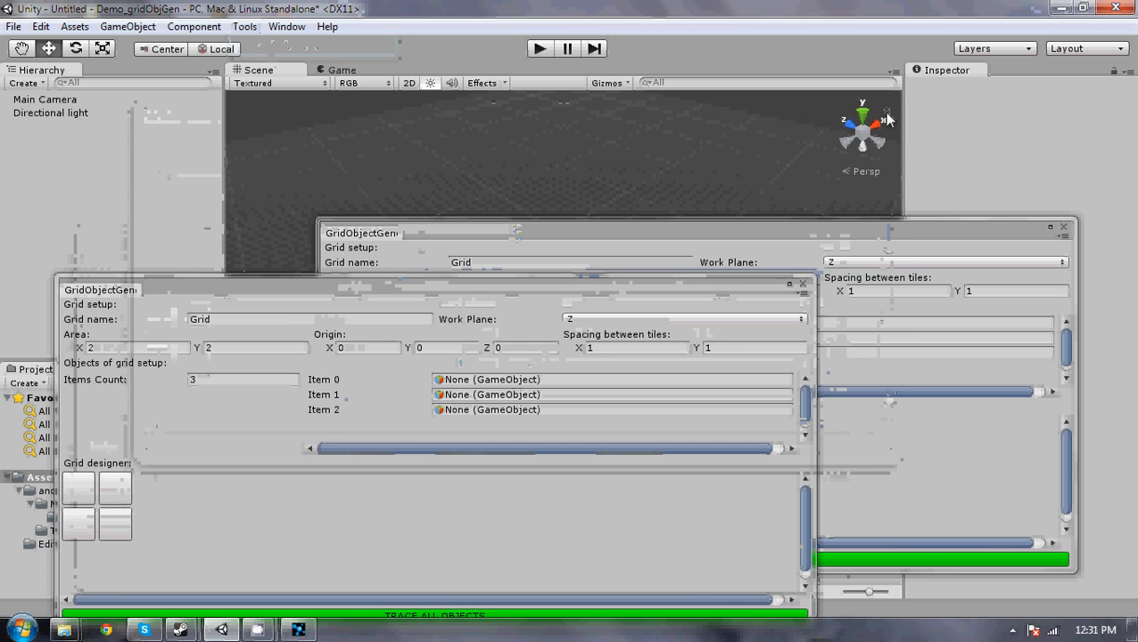
left_click(803, 288)
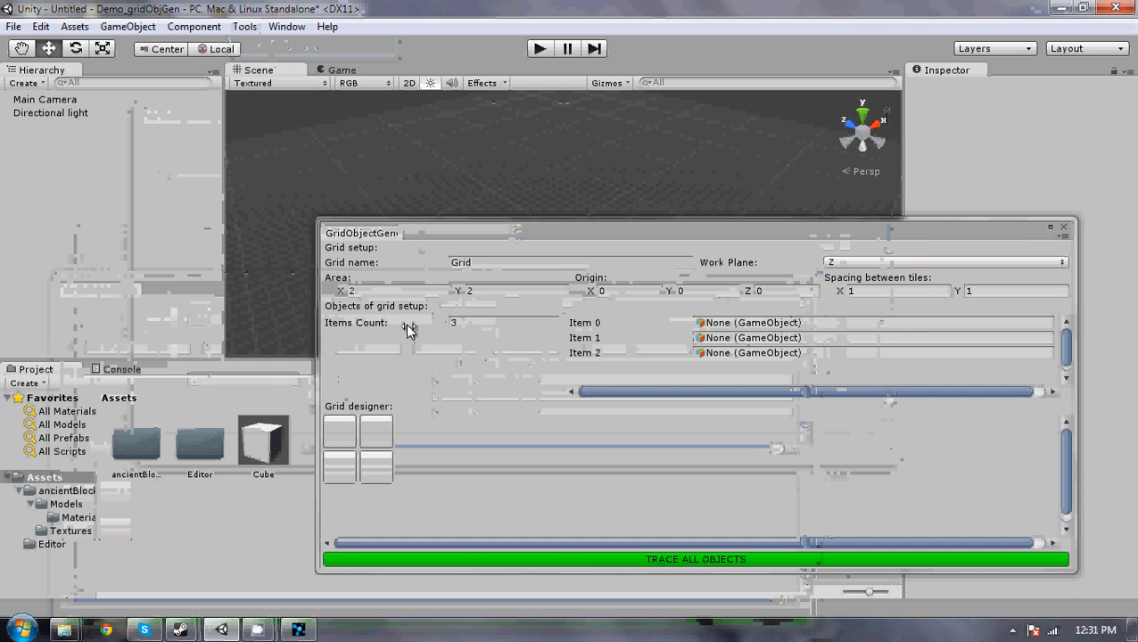
left_click_drag(406, 324, 393, 328)
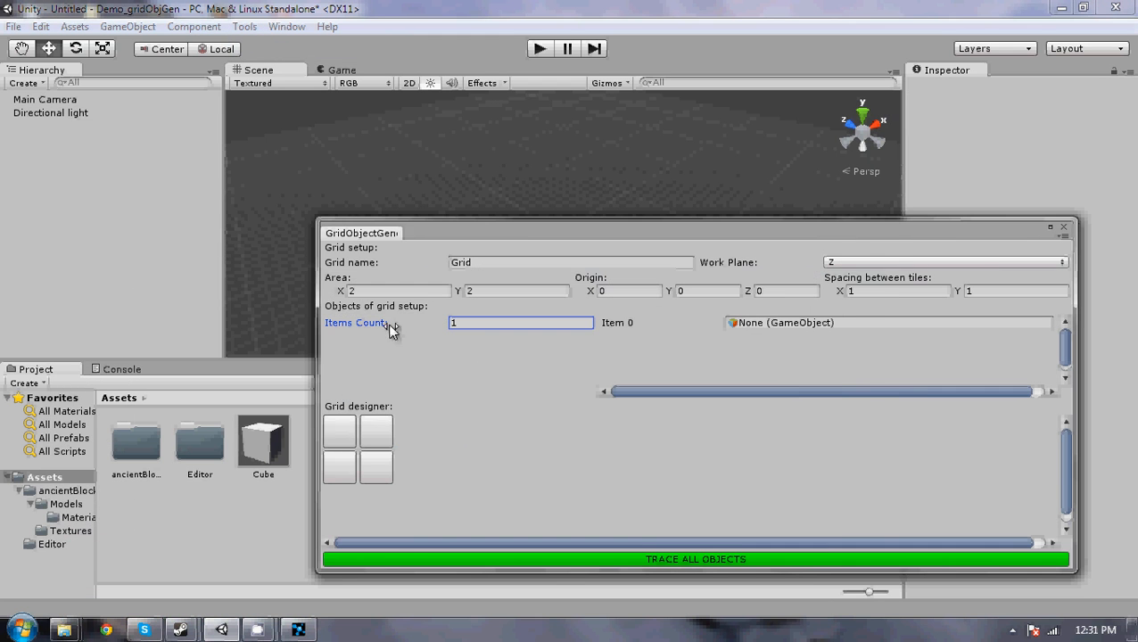
Step: Close the generator window, reopen it to check its grid setup, and close it again
left_click(1063, 226)
left_click(246, 28)
left_click(272, 47)
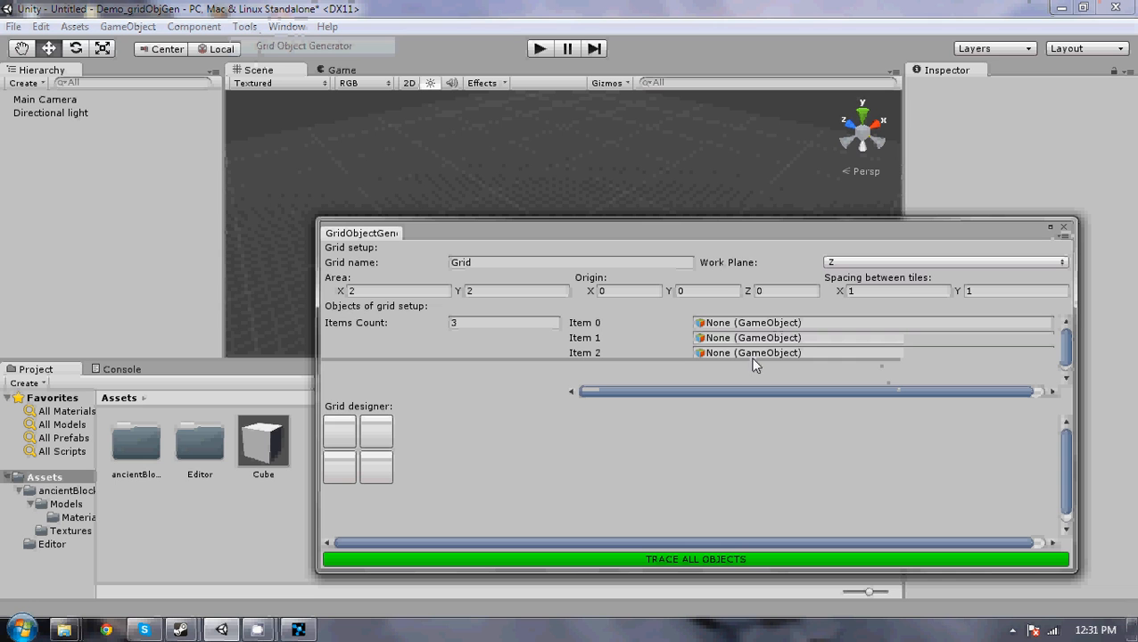
left_click(1064, 228)
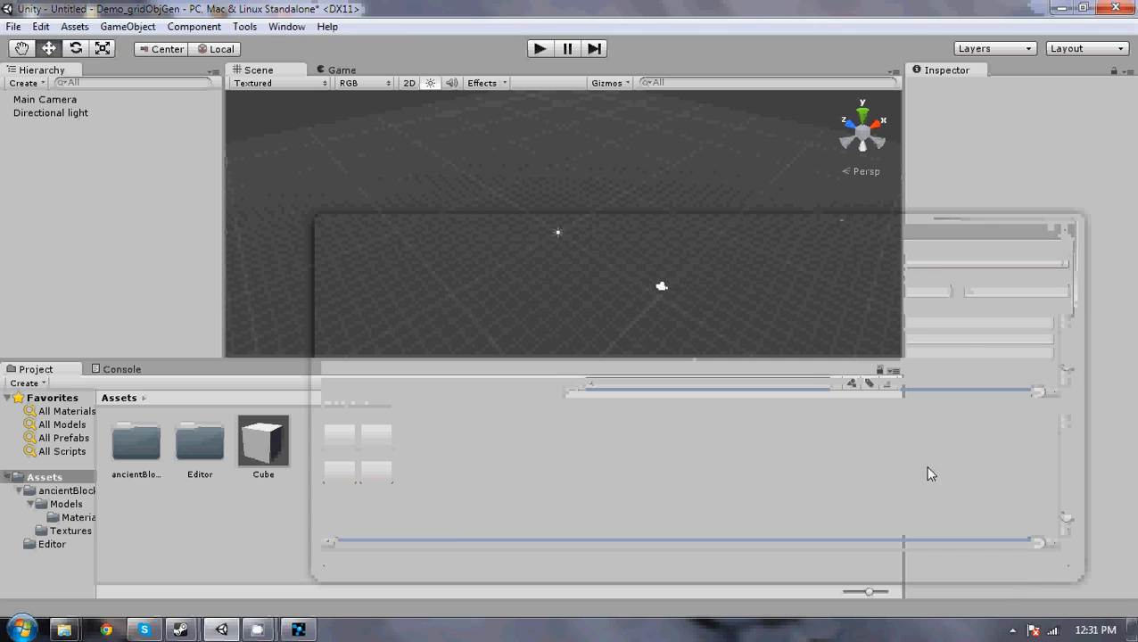
mouse_move(257, 629)
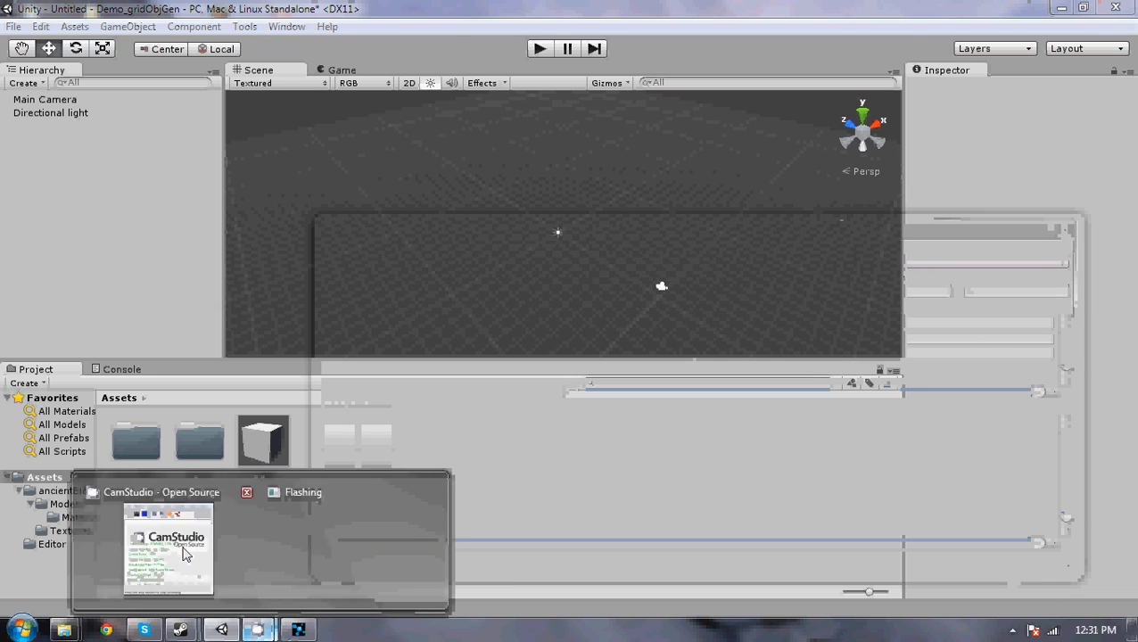